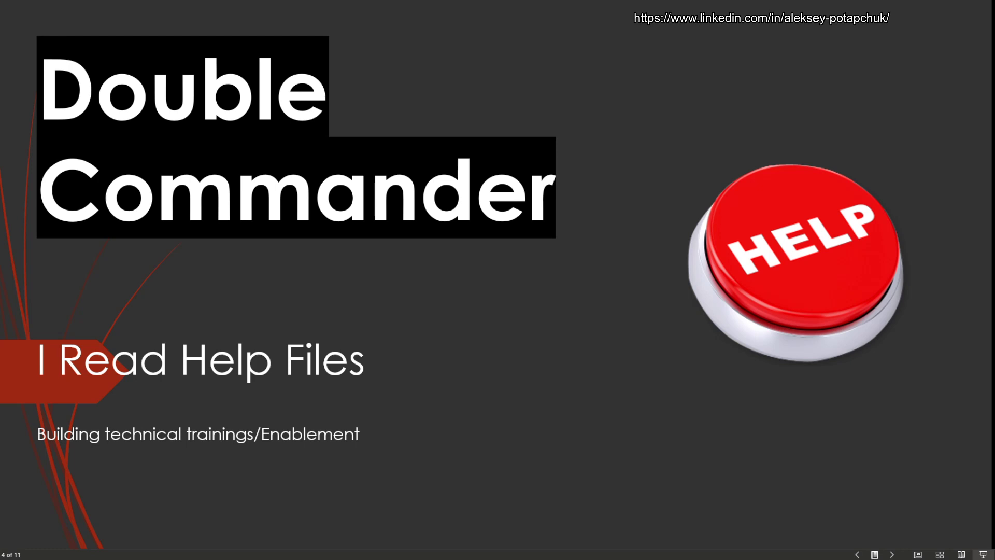
Advance the slideshow from the title slide to slide 5, 'File manager setup'
click(638, 222)
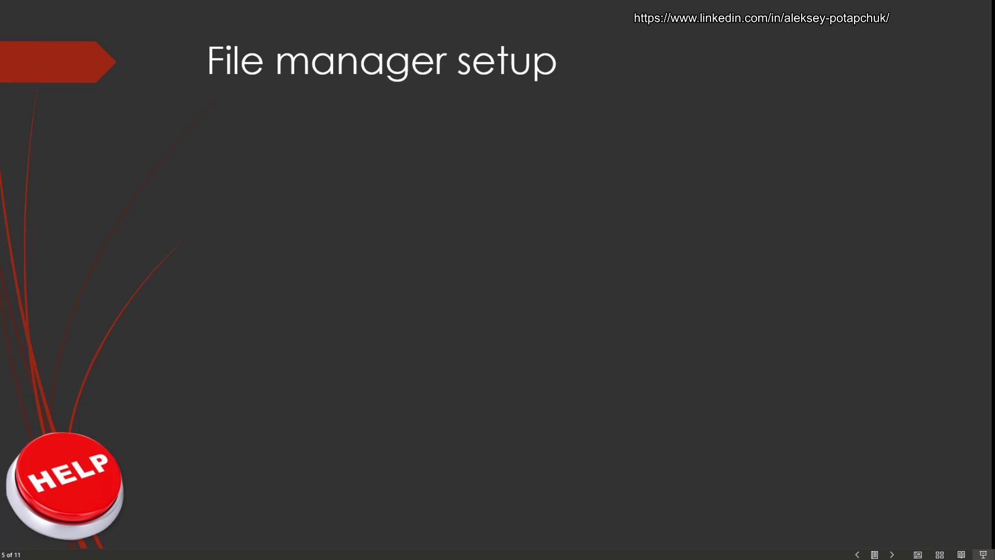
Reveal the 'Dark mode on' and 'Font size and style – same as windows' bullets
key(Right)
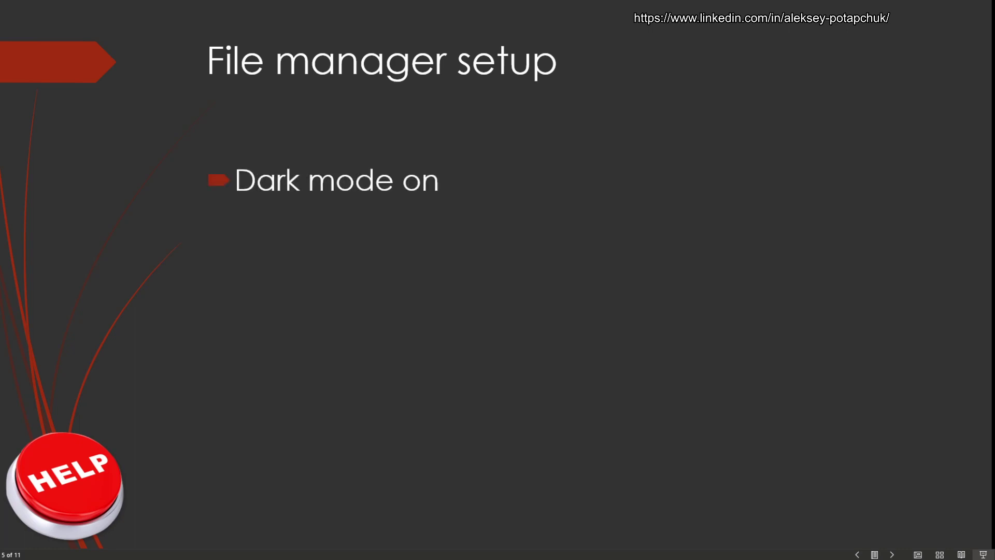
key(Right)
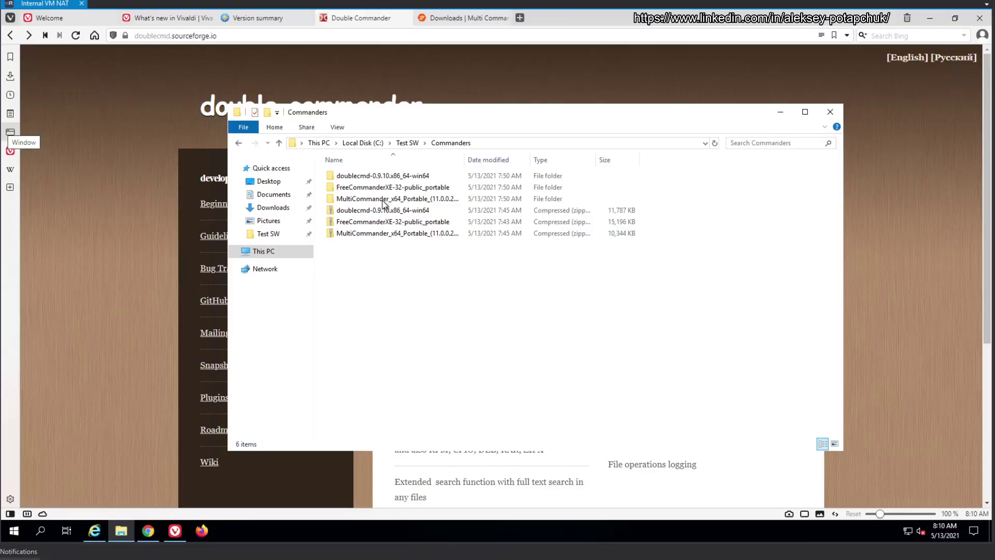
Open doublecmd-0.9.10 and its doublecmd folder, then launch doublecmd.exe
double_click(371, 176)
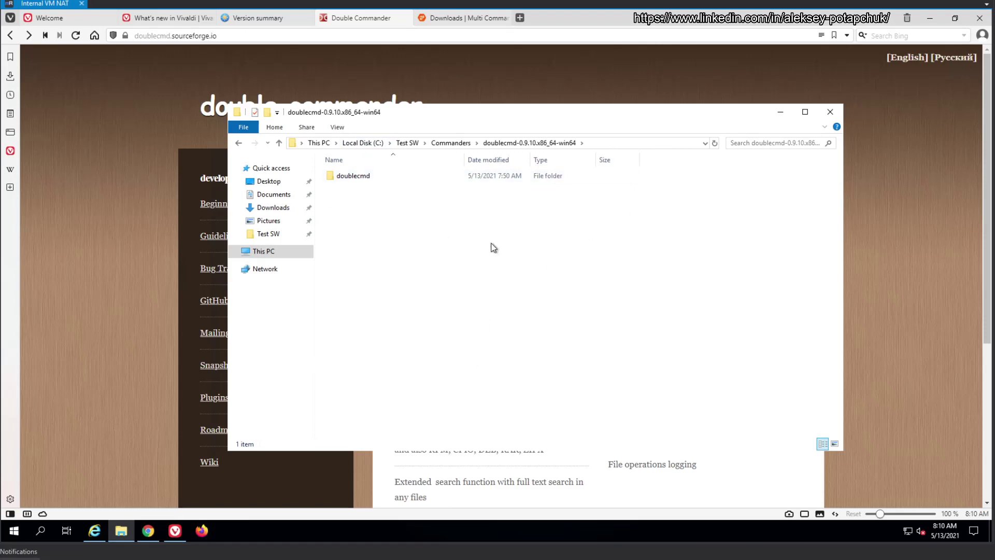
double_click(366, 176)
click(357, 256)
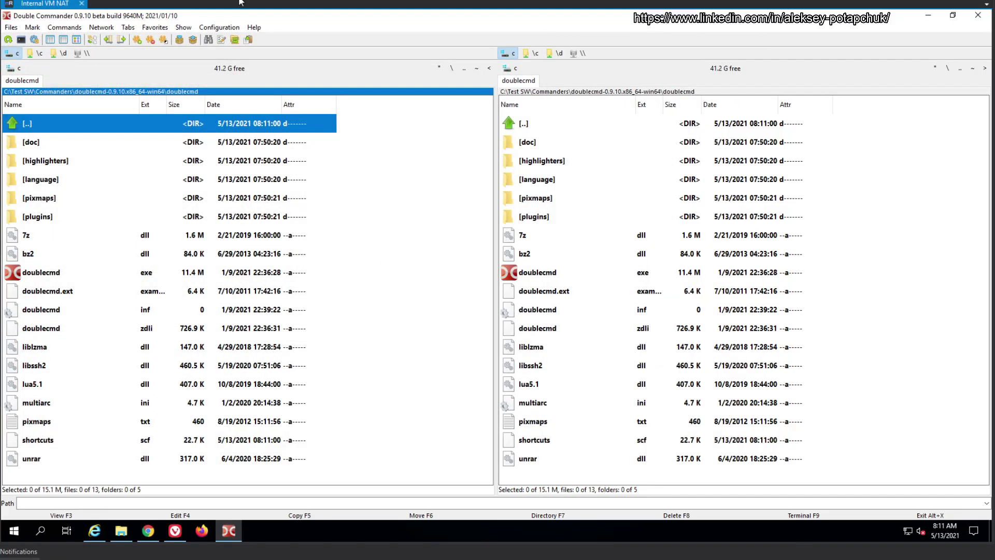
Open Configuration > Options and scroll the settings tree toward the Fonts page
click(223, 27)
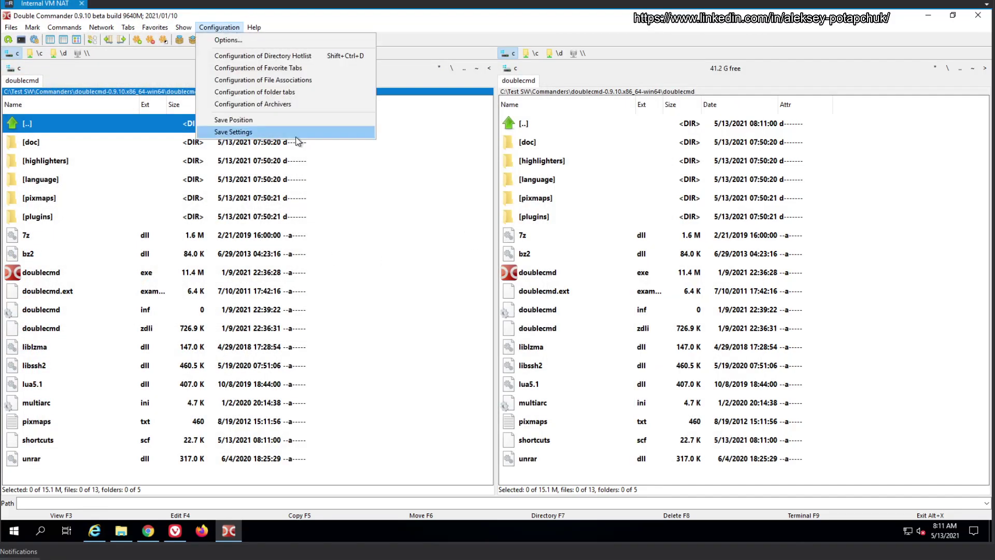
click(253, 40)
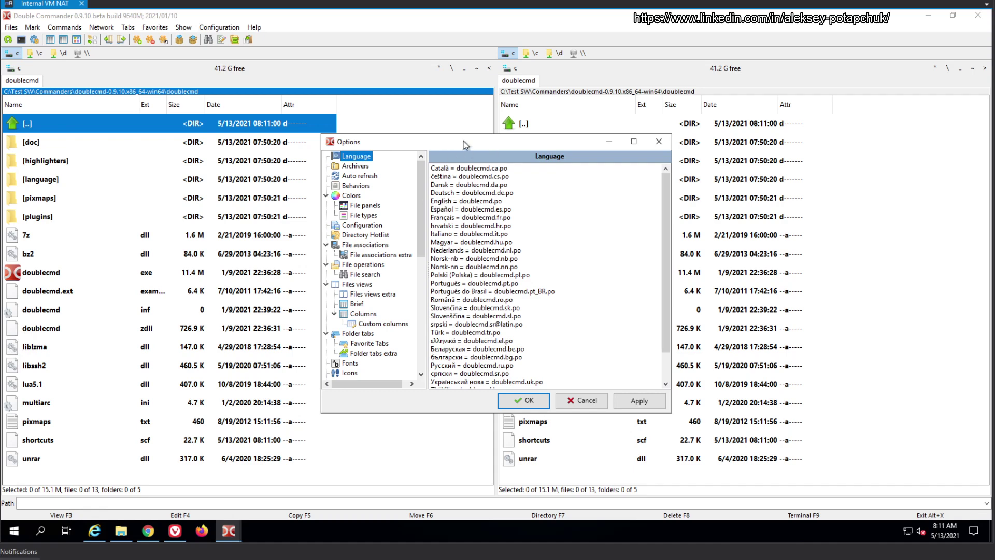
drag(449, 136, 398, 105)
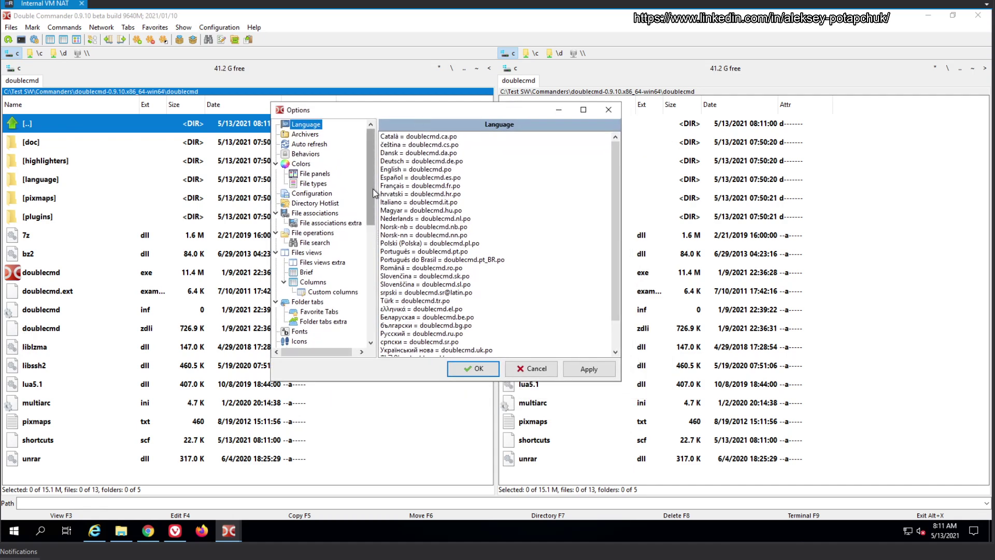
drag(372, 189, 368, 257)
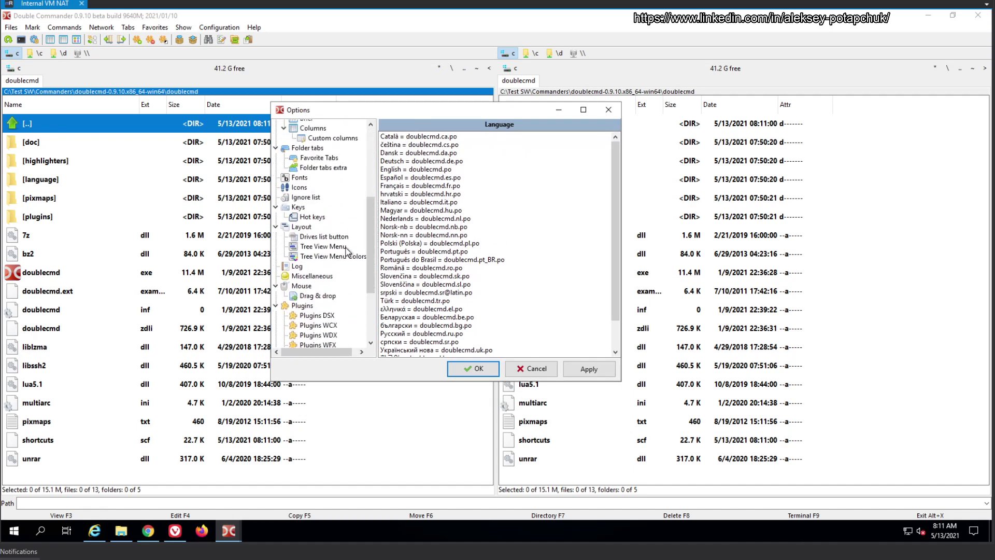
Show the Fonts page and arrange the Options and Explorer windows side by side
click(300, 178)
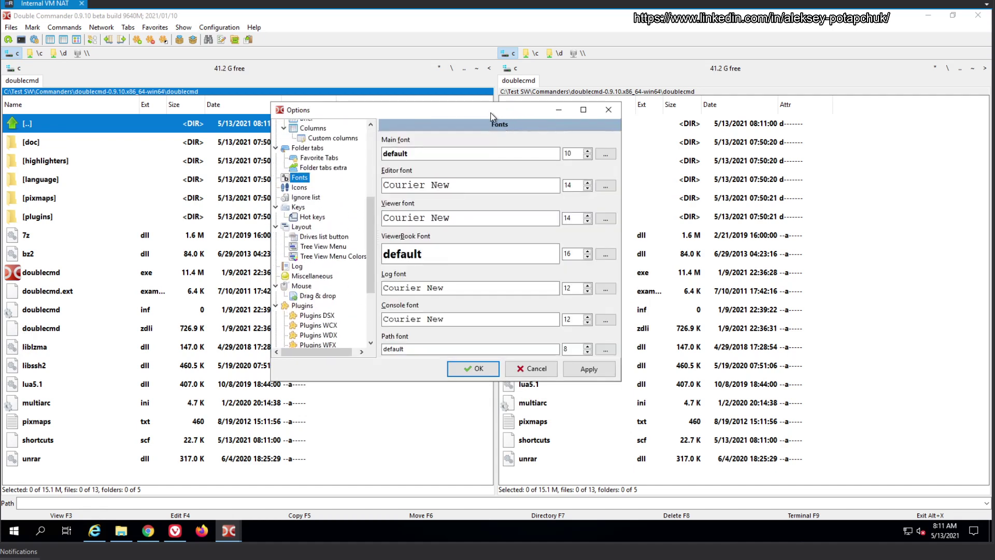
drag(450, 108, 354, 93)
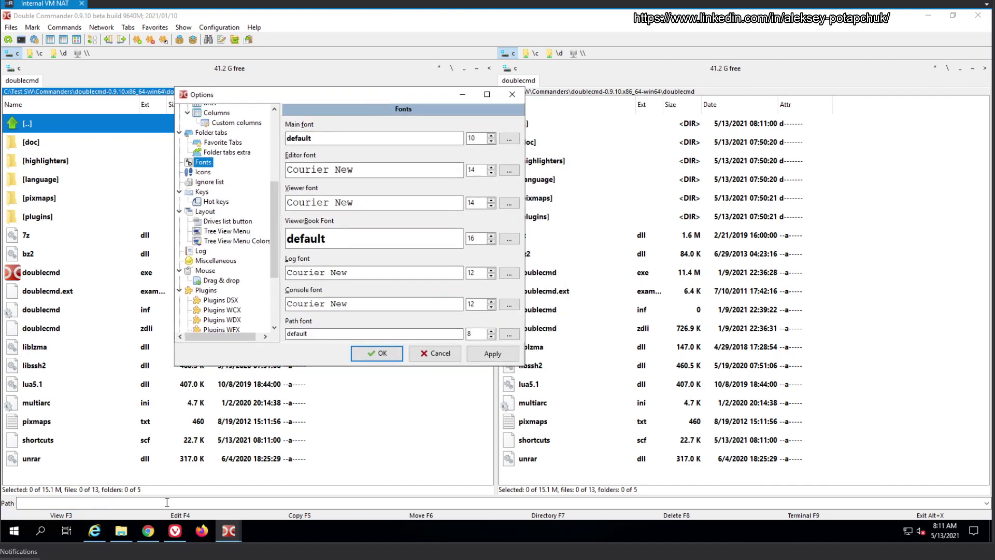
click(118, 541)
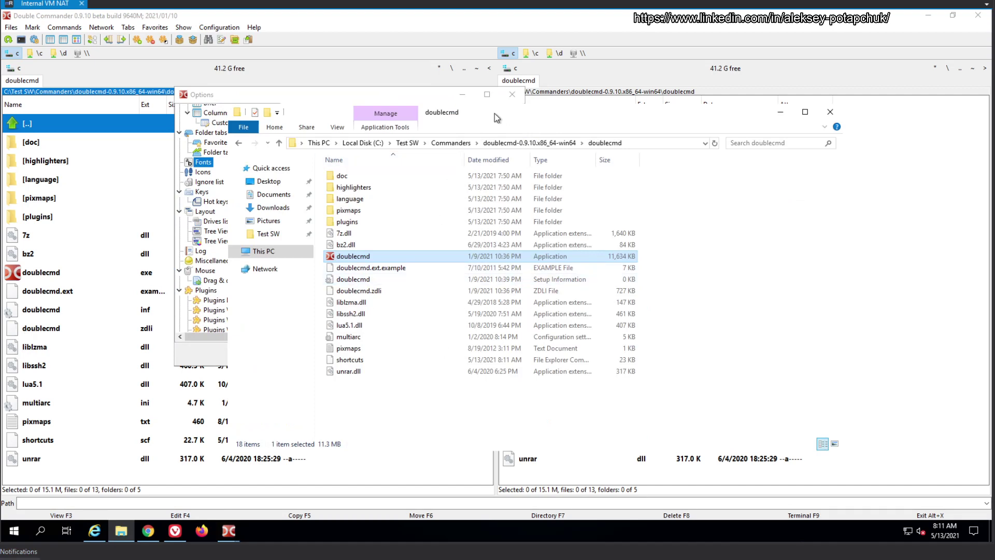
drag(495, 113, 551, 118)
drag(657, 102, 782, 82)
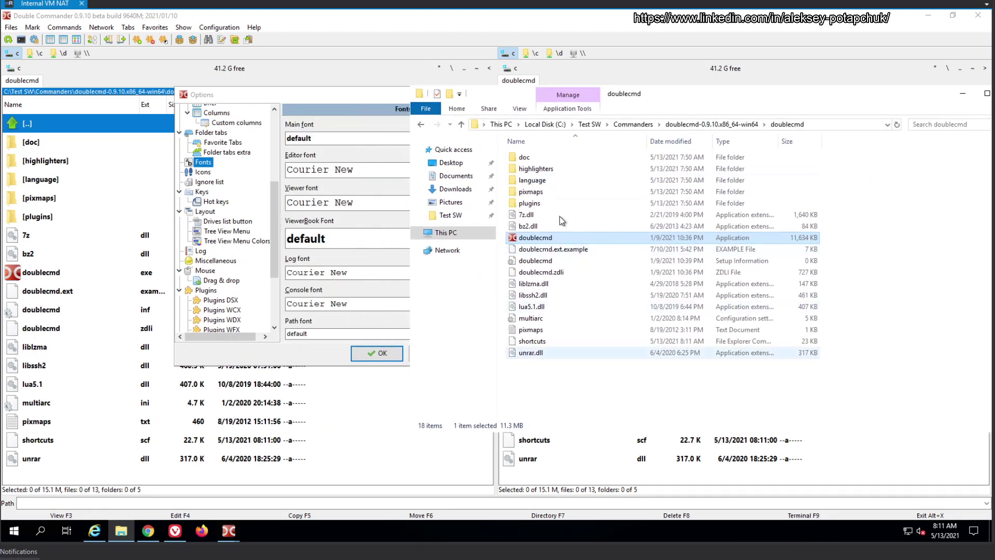
click(332, 139)
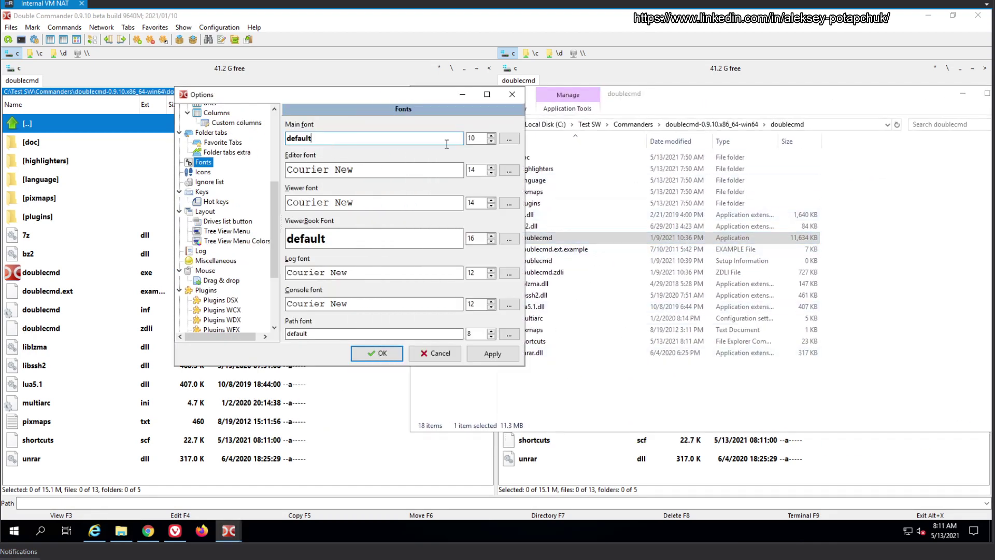
Set the main font to Segoe UI Regular and apply it
click(480, 138)
click(508, 139)
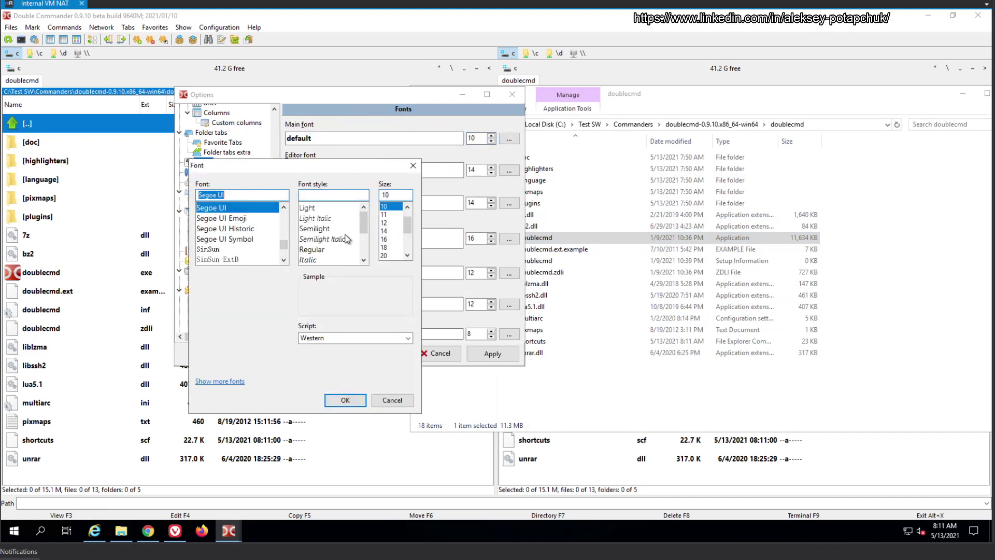
click(327, 249)
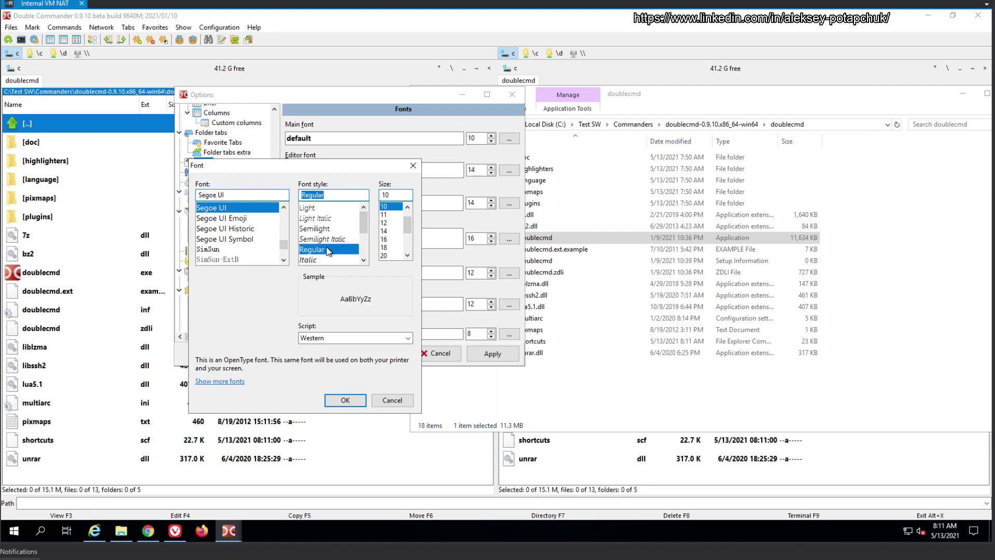
click(345, 400)
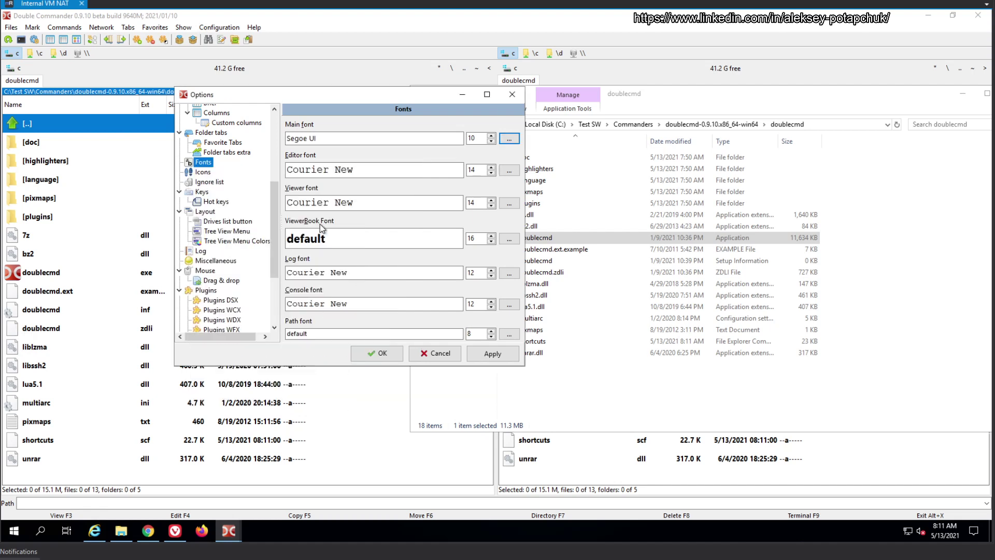
click(487, 352)
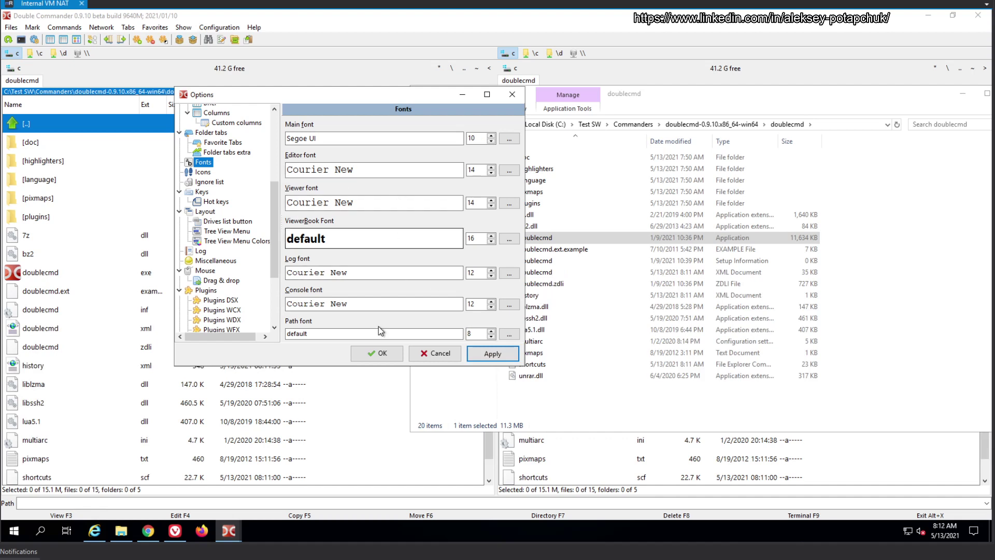
Lower the main font size to 8 and apply it
click(491, 141)
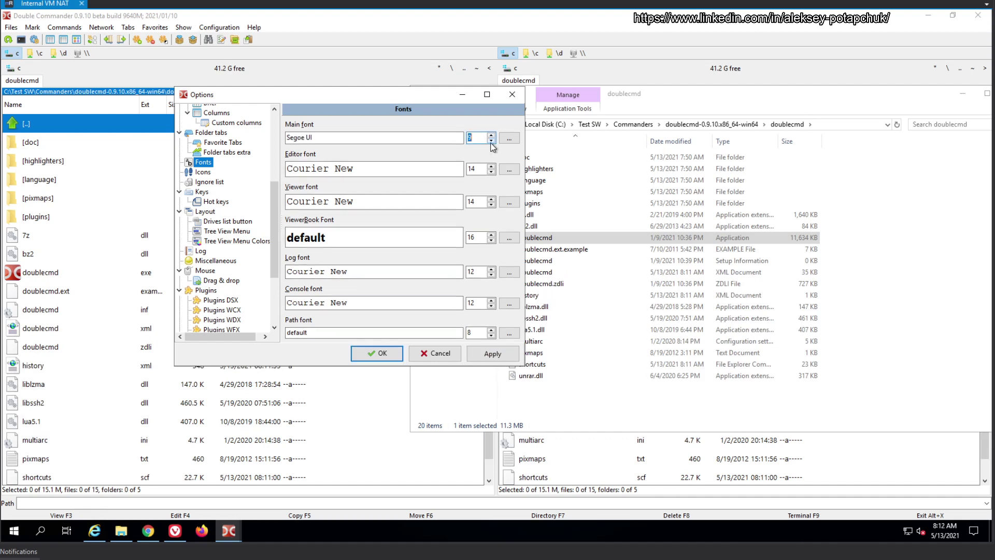
click(490, 141)
click(492, 353)
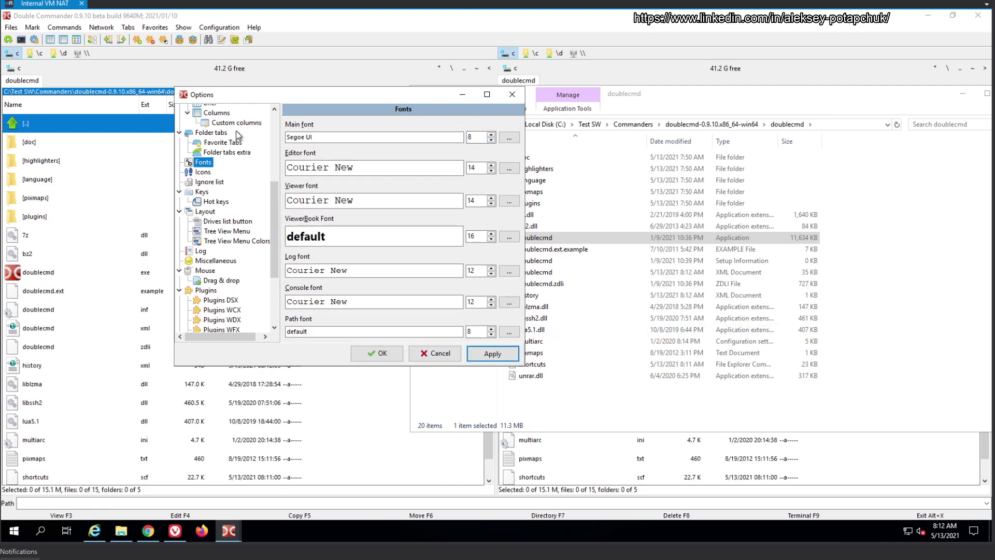
Set file panel icons to 16x16, apply, acknowledge the restart notice and close Options
click(205, 172)
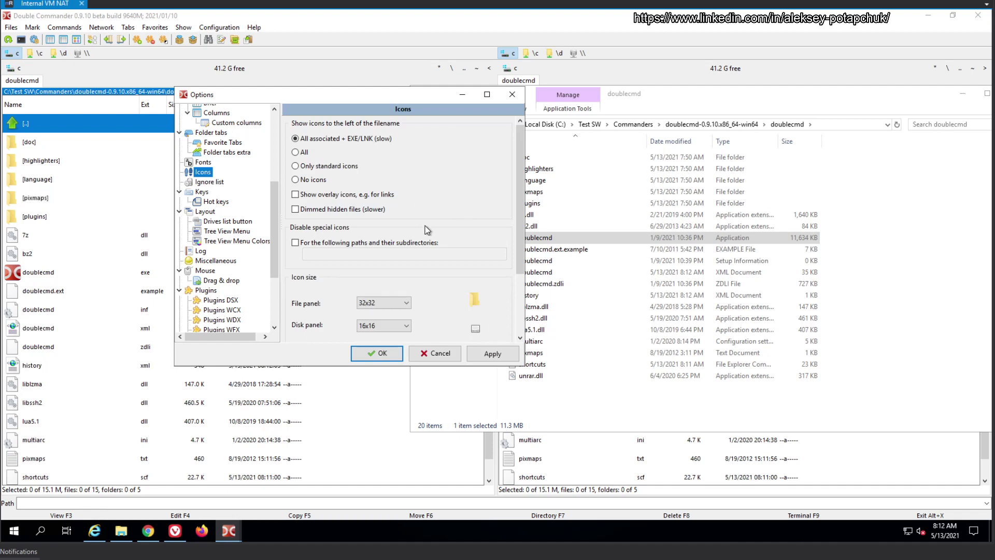
scroll(396, 251, down, 2)
click(394, 240)
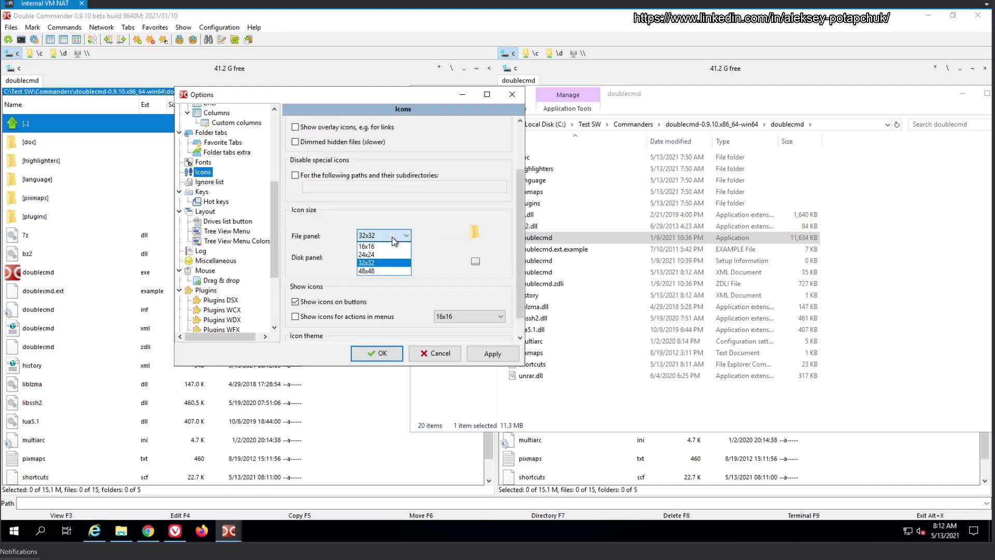
click(393, 247)
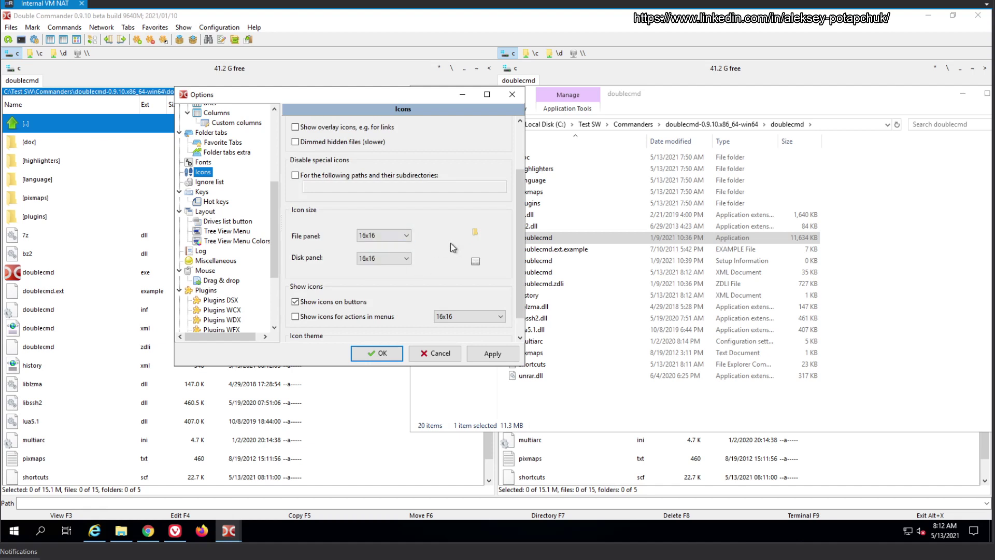
click(485, 352)
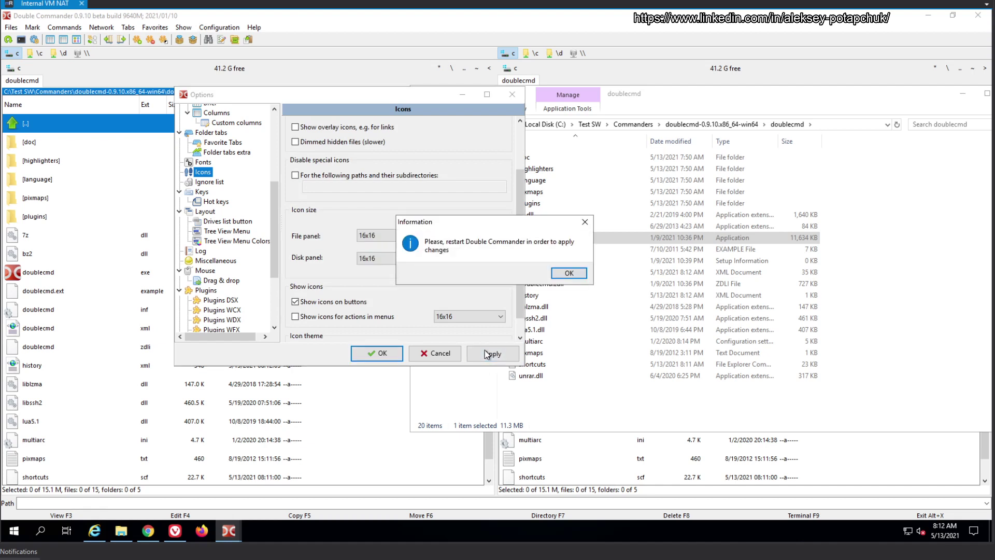
click(568, 273)
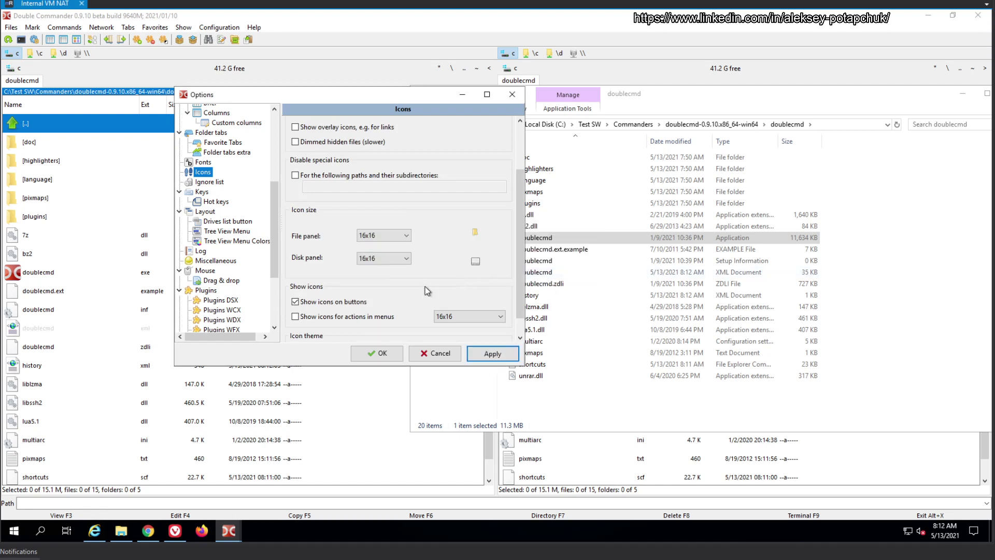
click(380, 353)
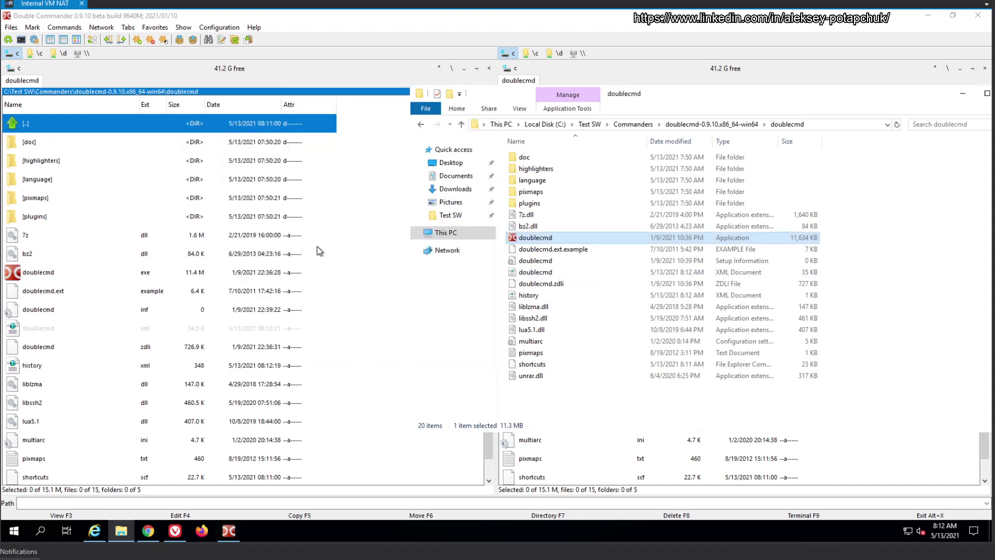
Close Double Commander and relaunch doublecmd.exe to load the size 8 font and 16x16 icons
click(962, 94)
click(979, 21)
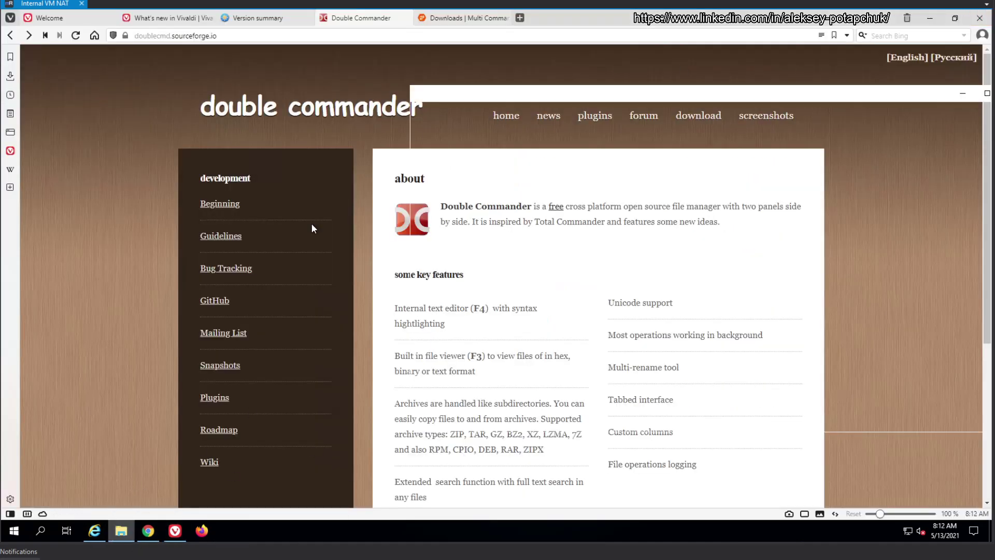
double_click(552, 239)
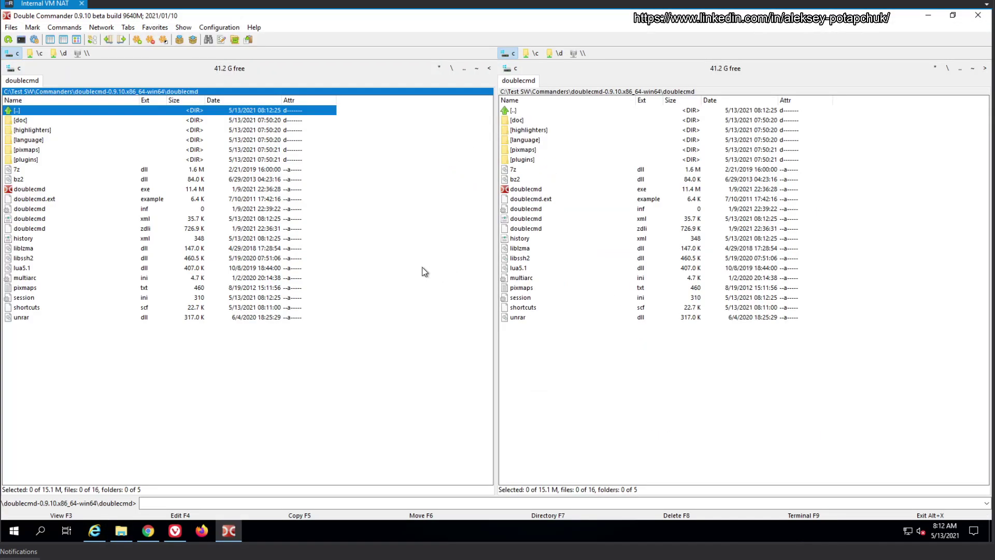
click(122, 531)
click(124, 533)
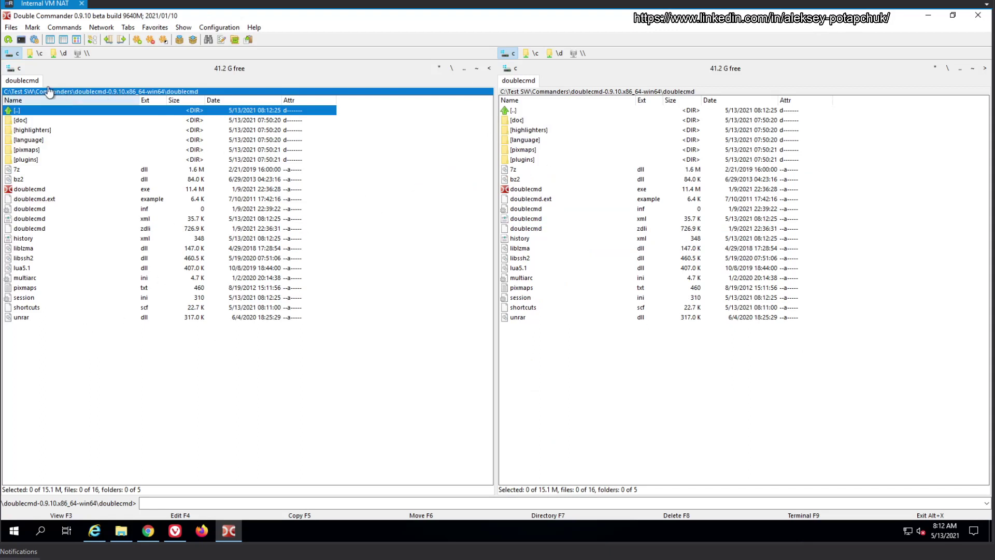
Open Options on the Colors > File panels page and maximize the dialog
click(218, 27)
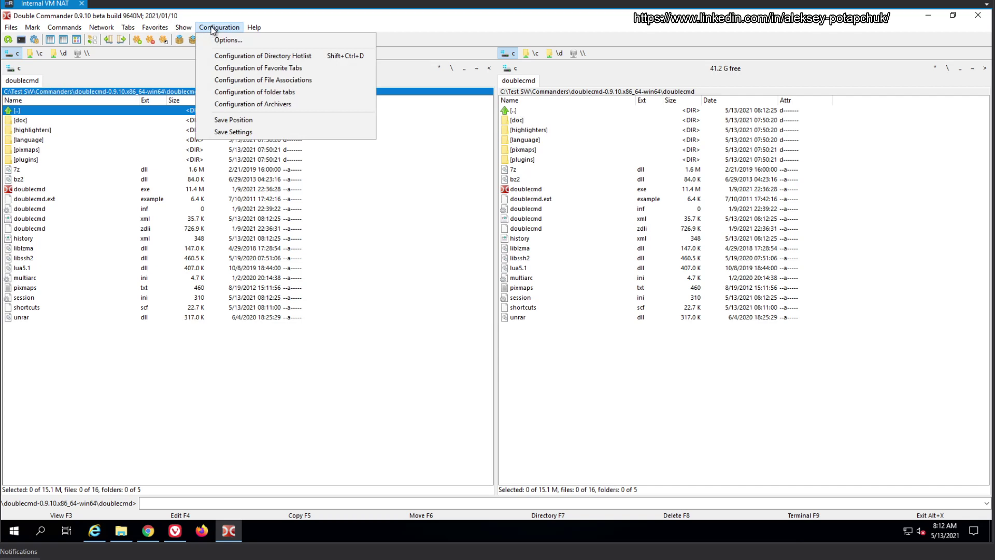
click(228, 40)
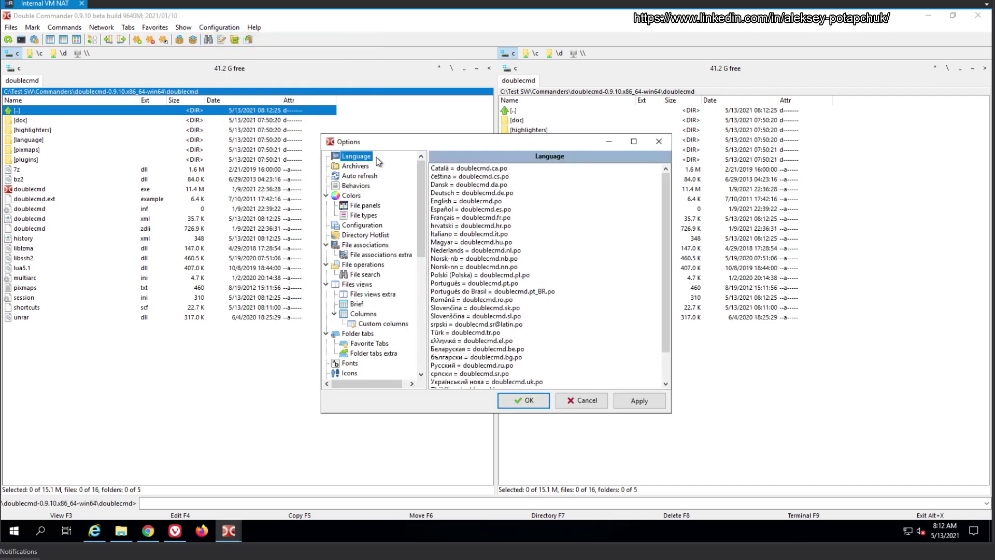
click(363, 197)
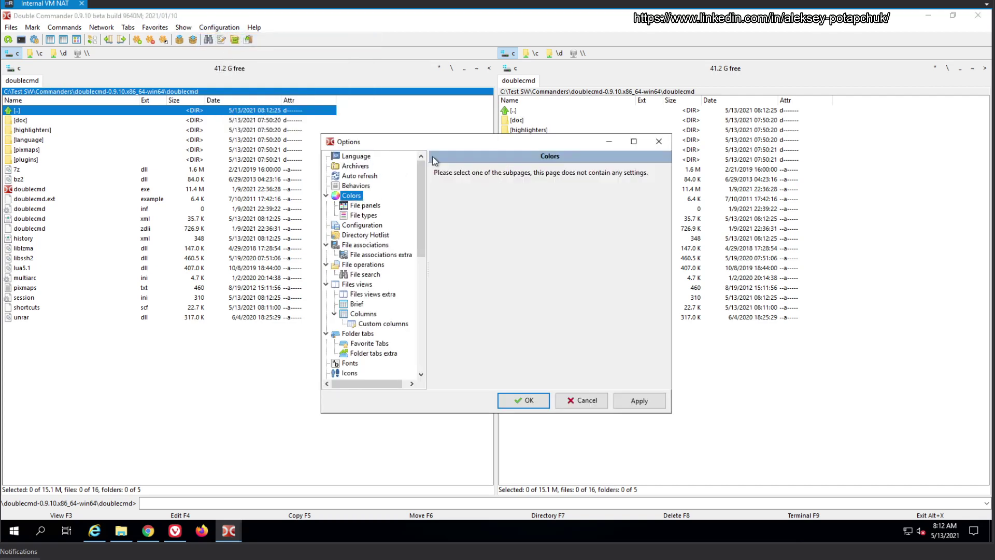
click(366, 206)
drag(551, 143, 424, 117)
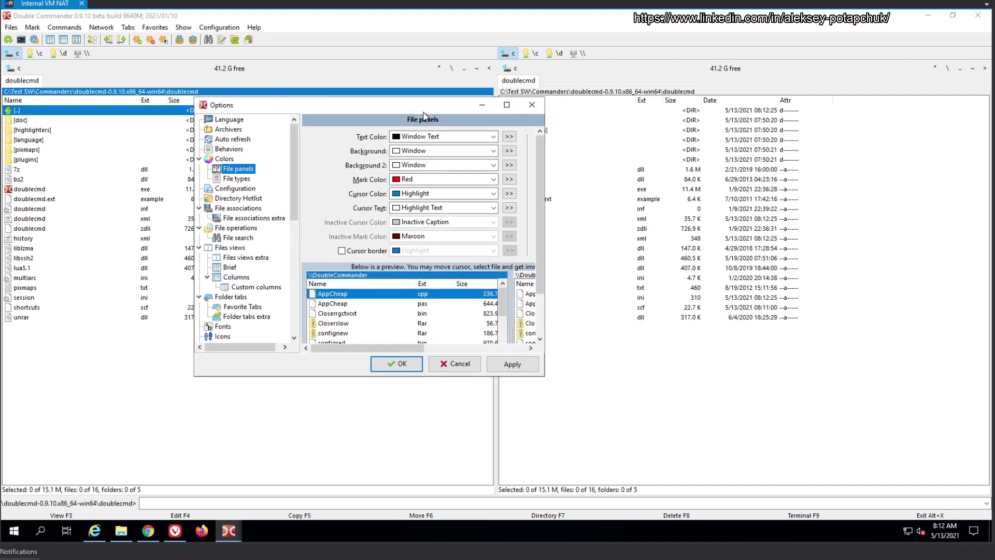
double_click(424, 117)
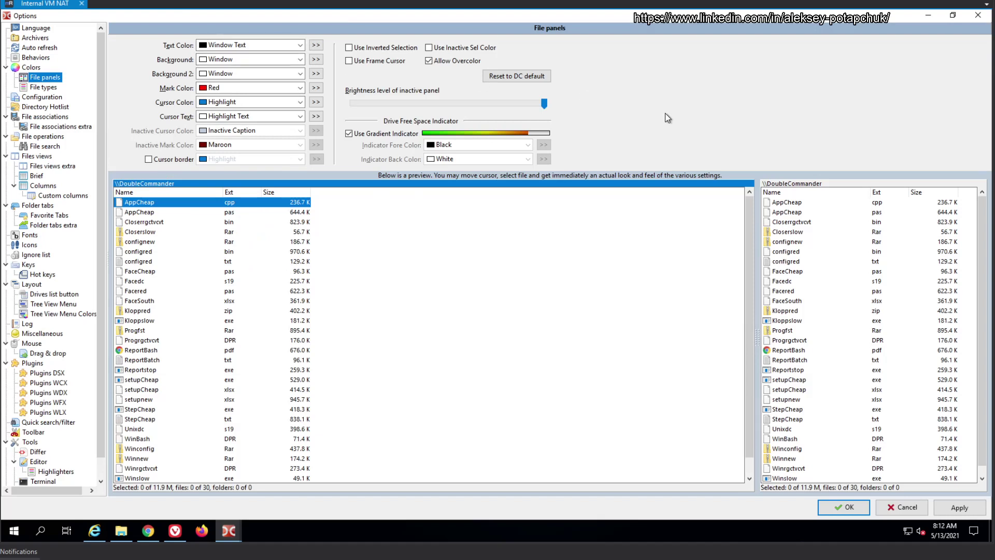
Set the file panel text colour to White
click(397, 47)
click(47, 87)
click(49, 78)
click(316, 46)
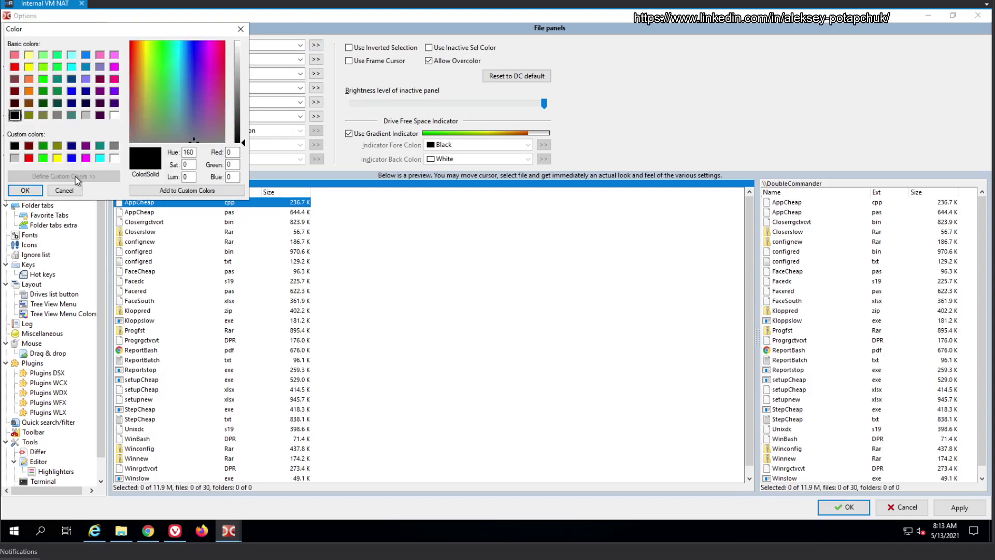
click(114, 158)
click(25, 190)
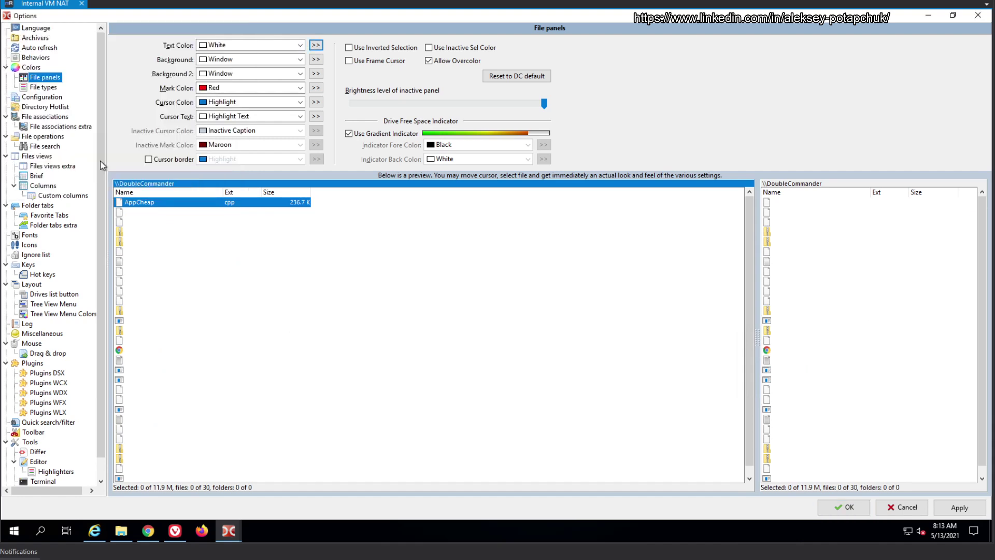
Set both Background and Background 2 colours to Black
click(299, 59)
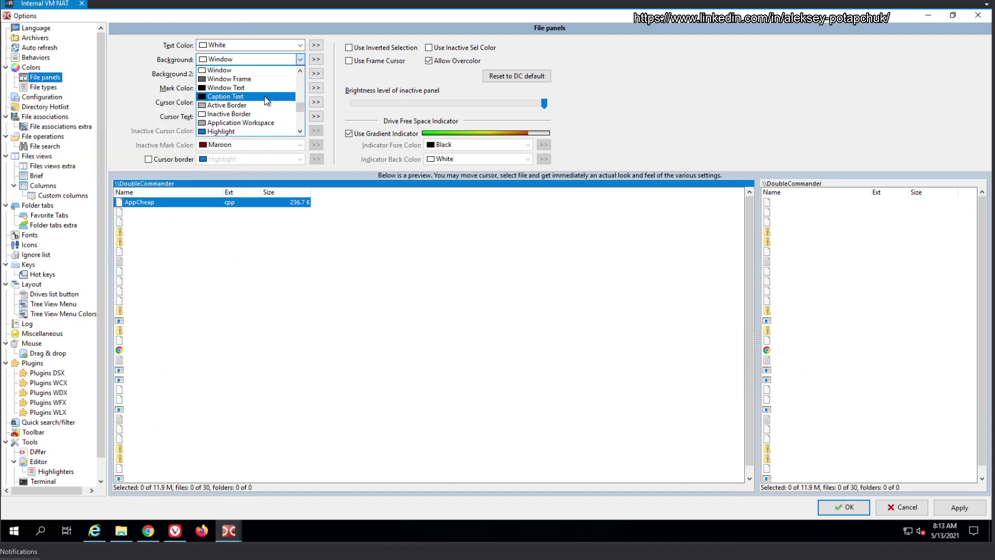
click(220, 70)
click(315, 59)
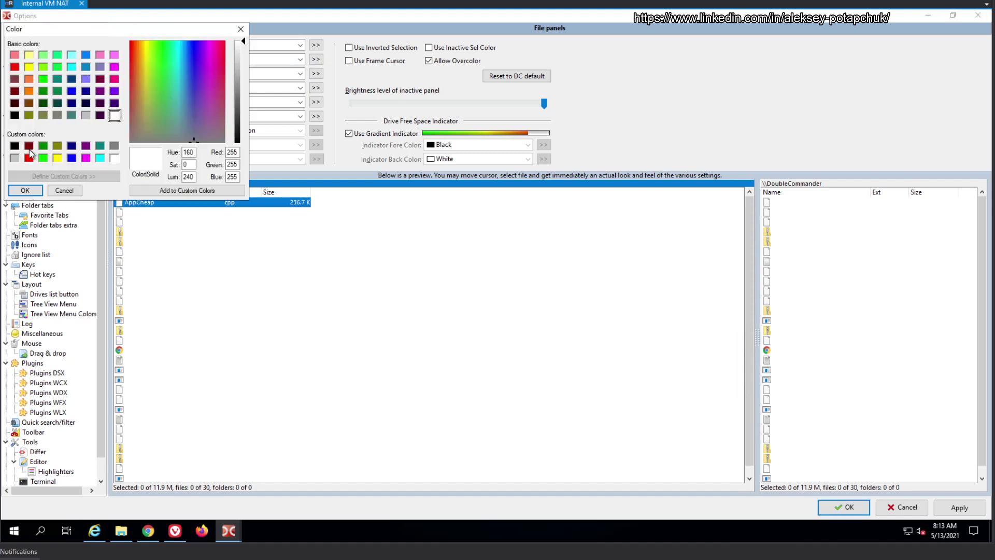
click(14, 146)
click(25, 191)
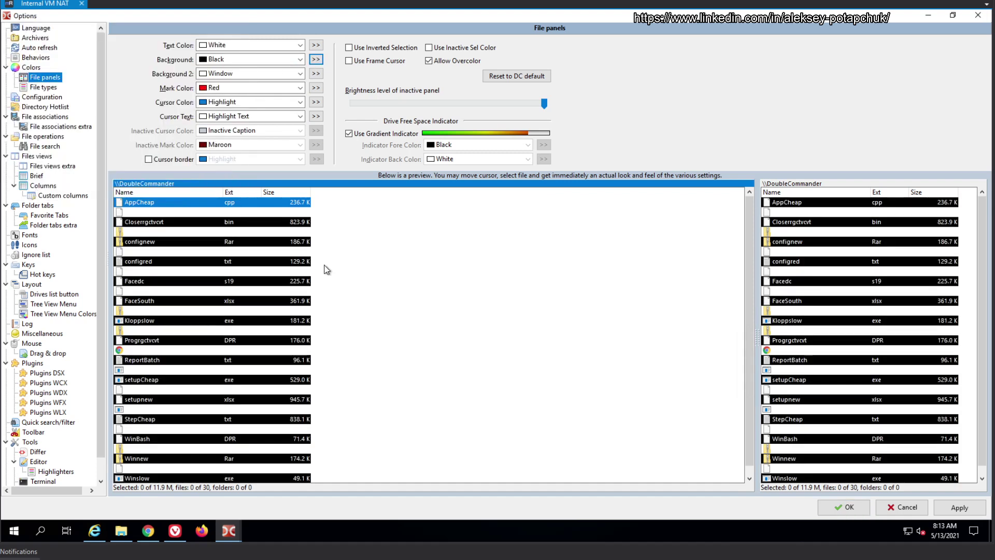
click(315, 74)
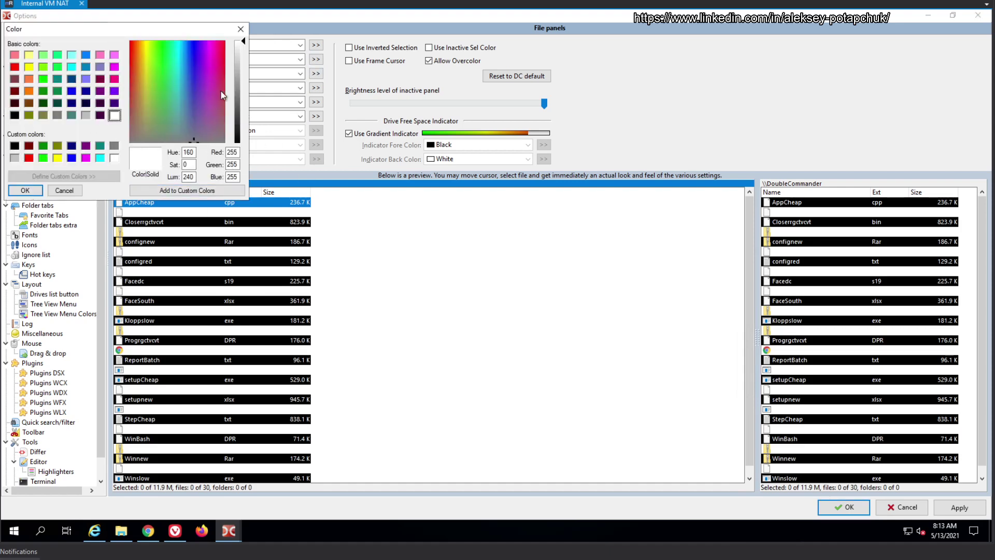
click(15, 146)
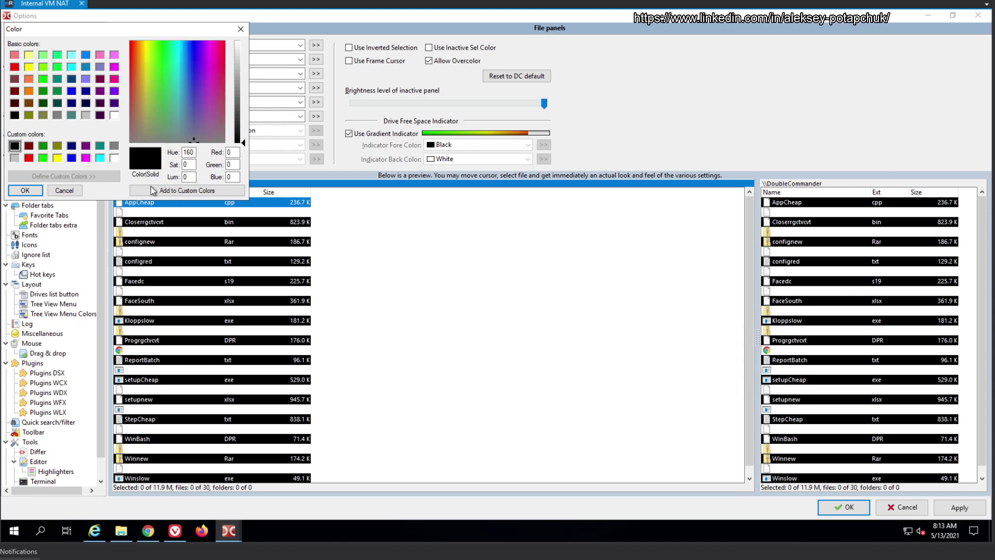
click(25, 190)
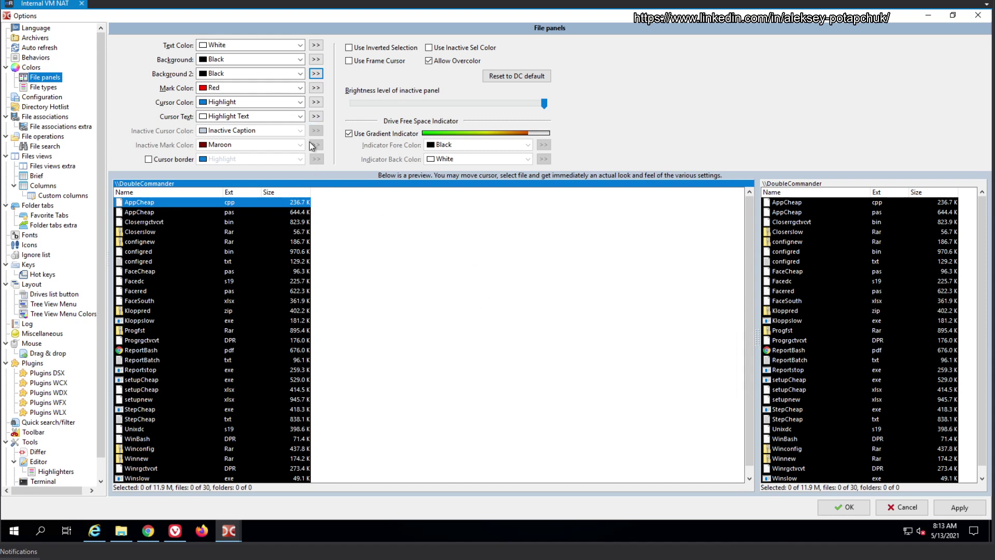
Check the dark panel preview and save the colour changes with OK
click(200, 260)
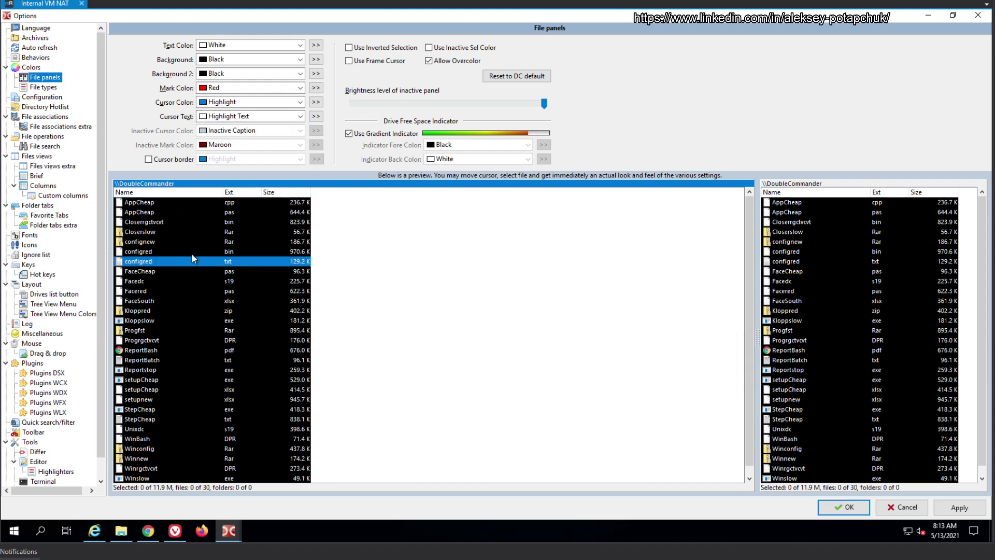
click(177, 244)
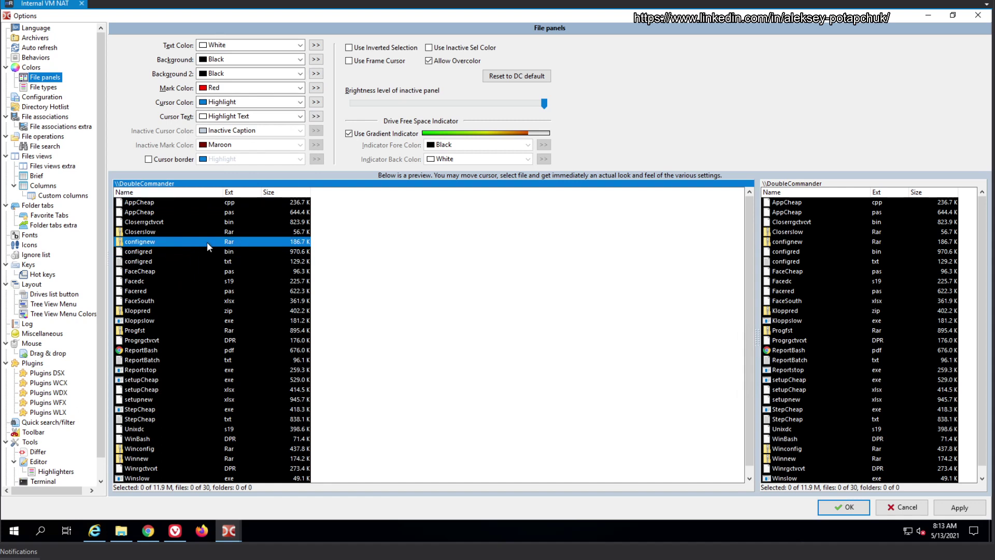
click(32, 433)
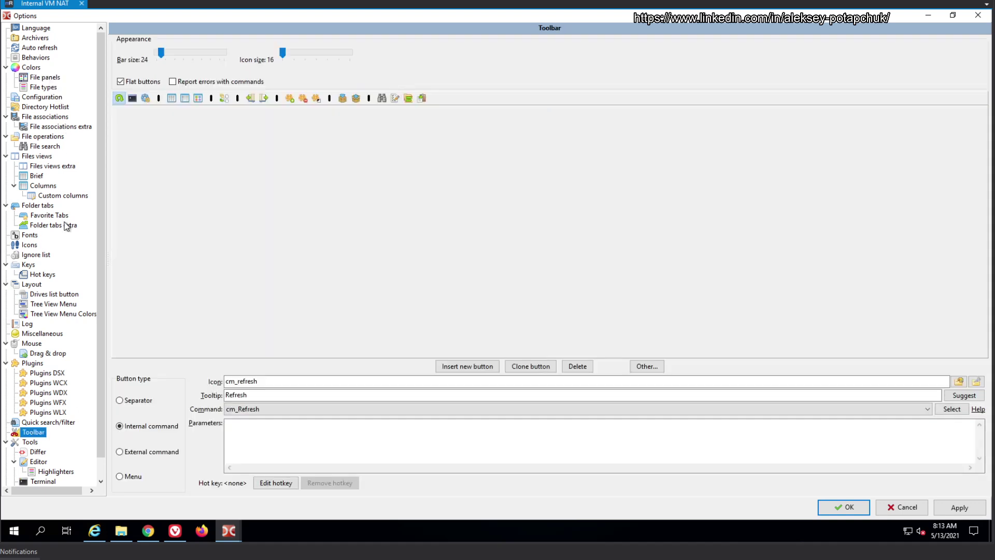
click(54, 78)
click(32, 68)
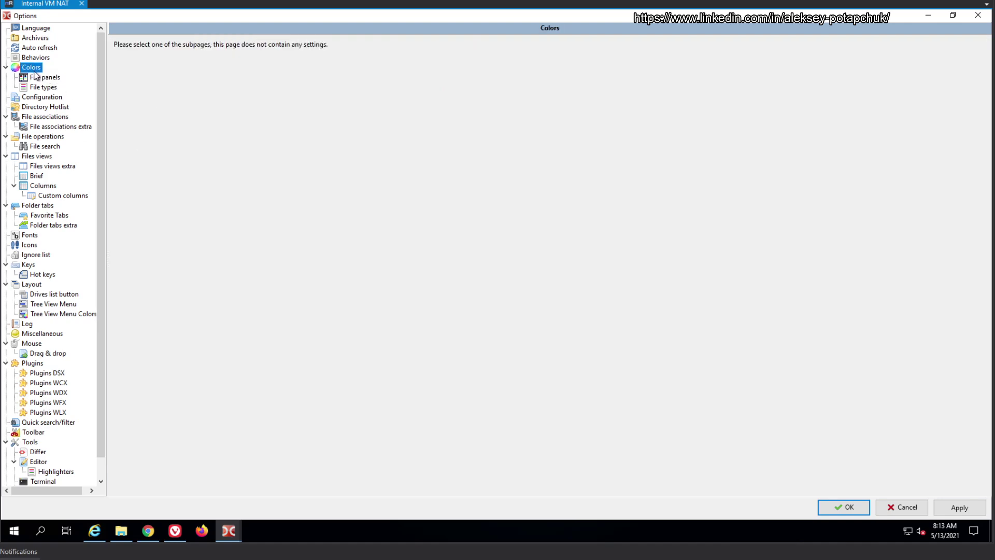
click(39, 77)
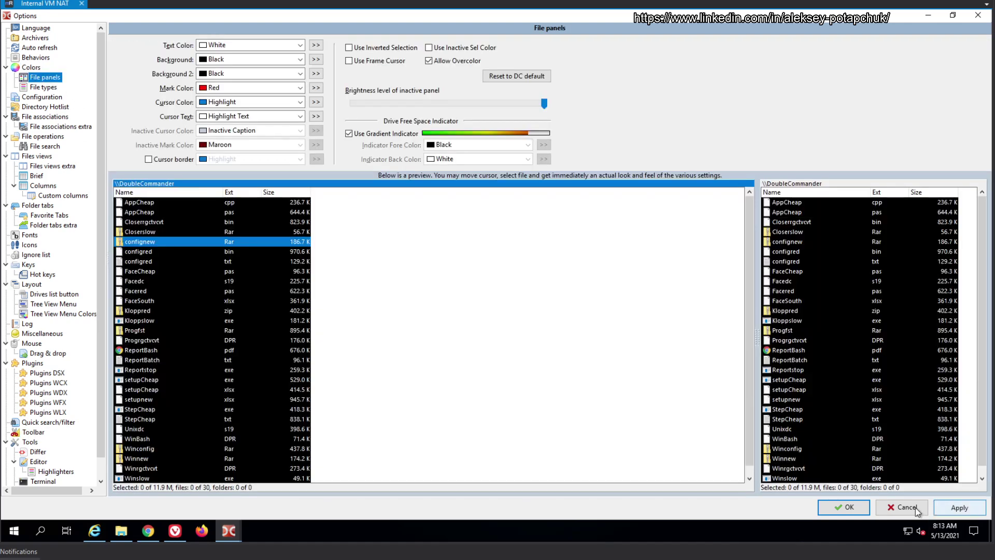
click(853, 504)
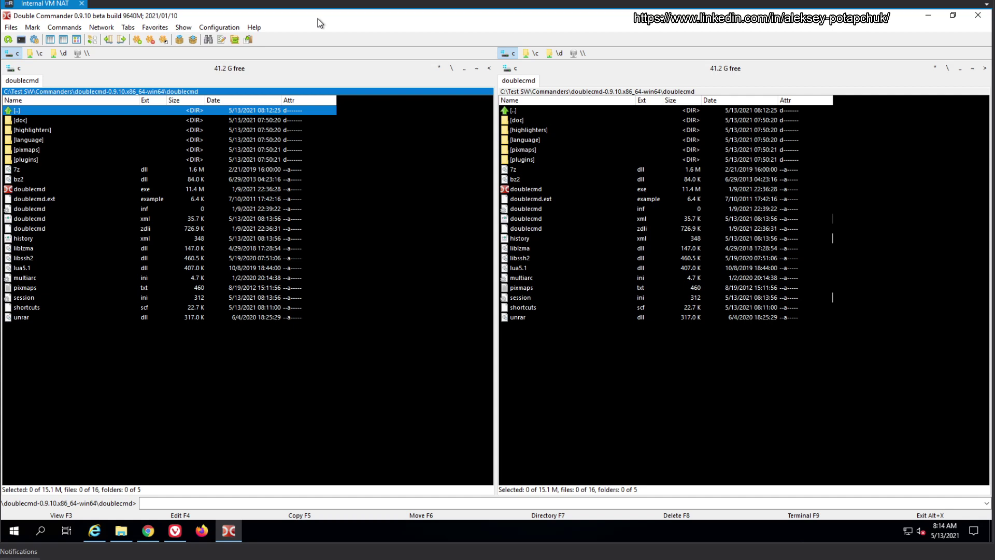
Minimise the open windows and open Display settings from the desktop
click(275, 534)
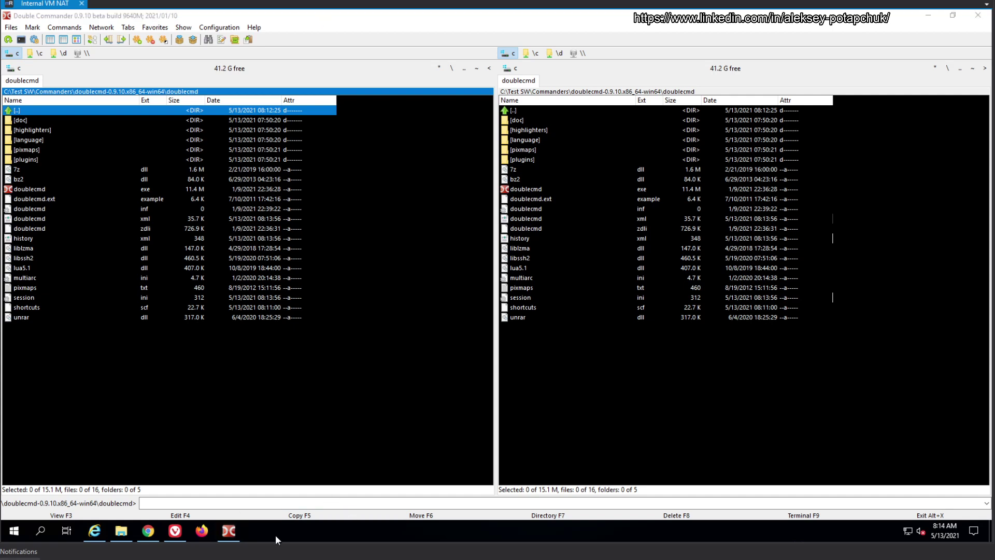
click(930, 16)
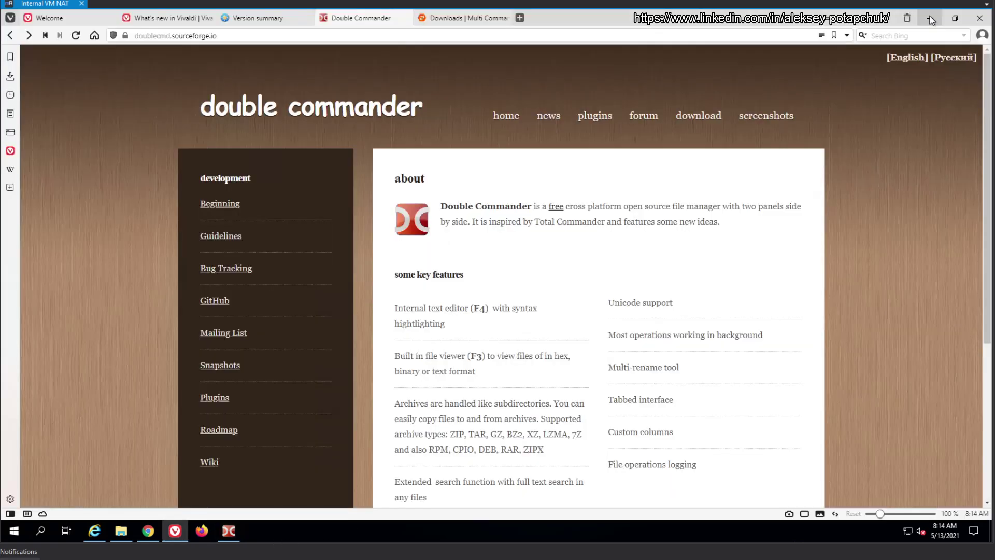
click(931, 19)
click(930, 19)
right_click(424, 175)
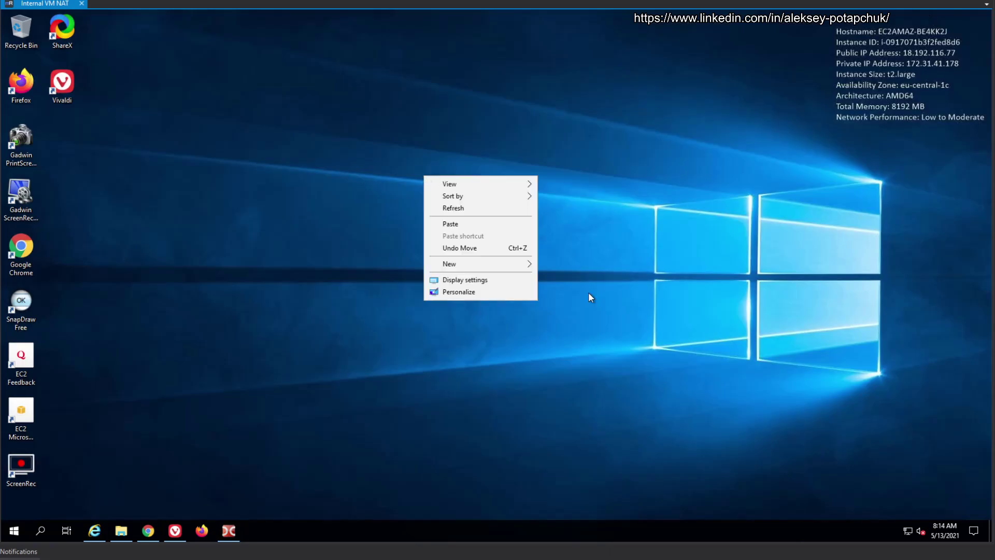
click(474, 278)
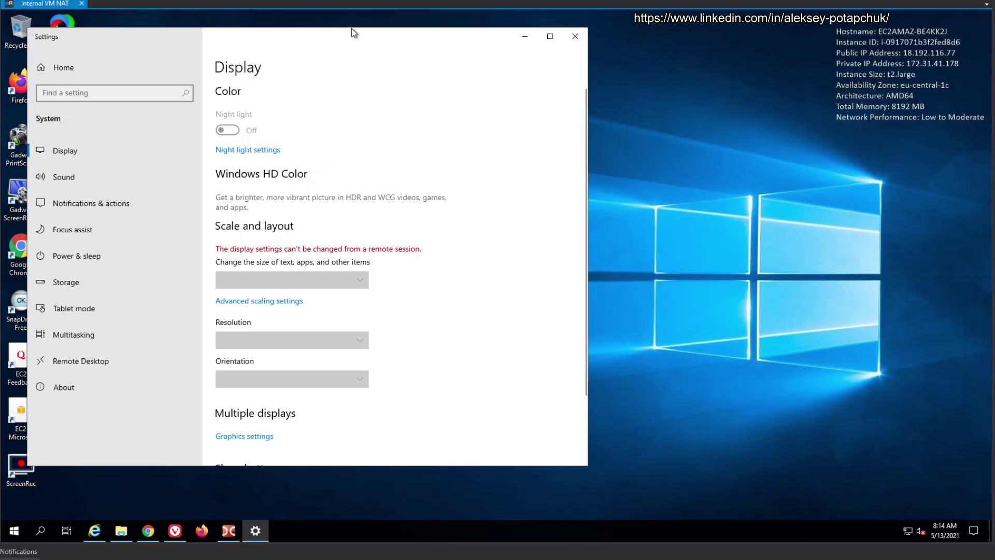
Search Settings for 'dark' and set the default app mode to Dark
drag(421, 39, 539, 38)
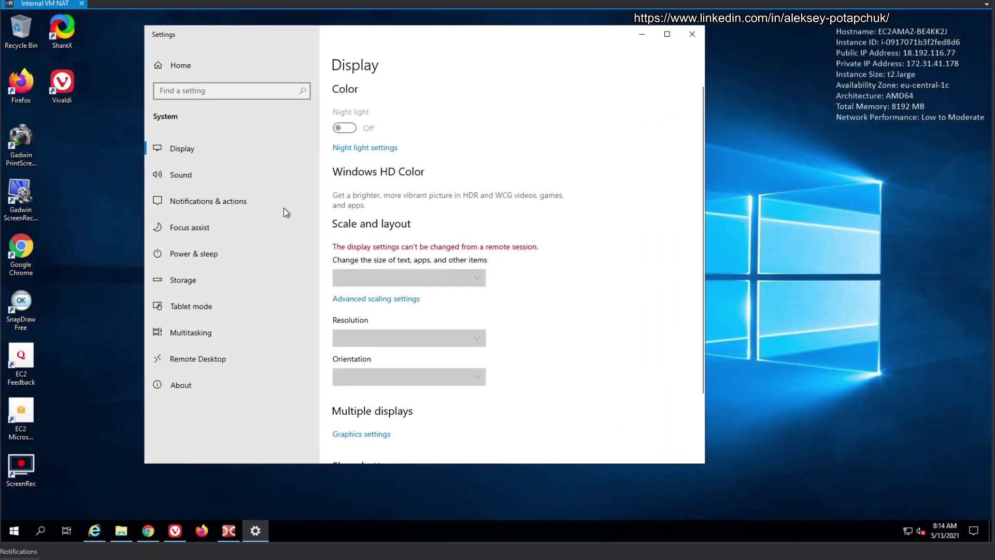
click(391, 433)
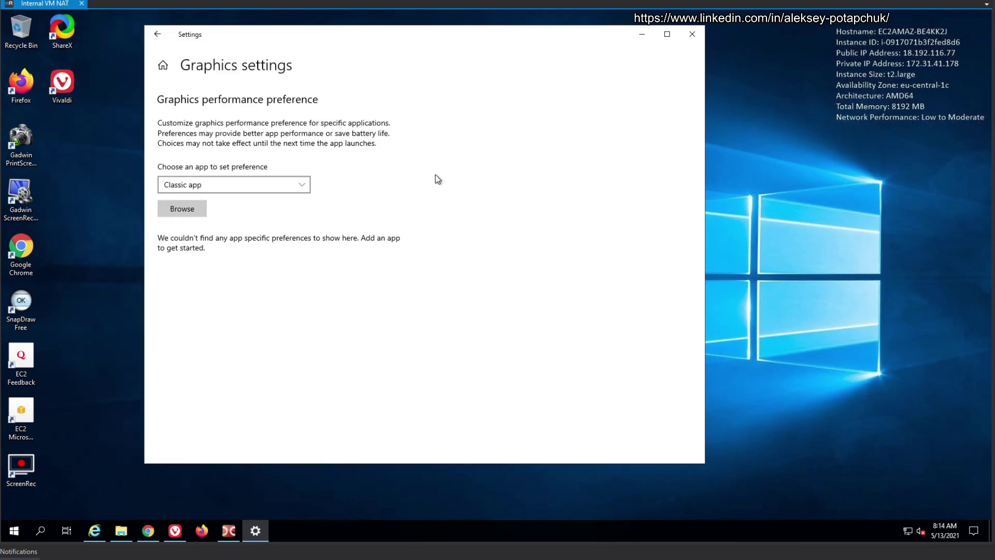
click(165, 36)
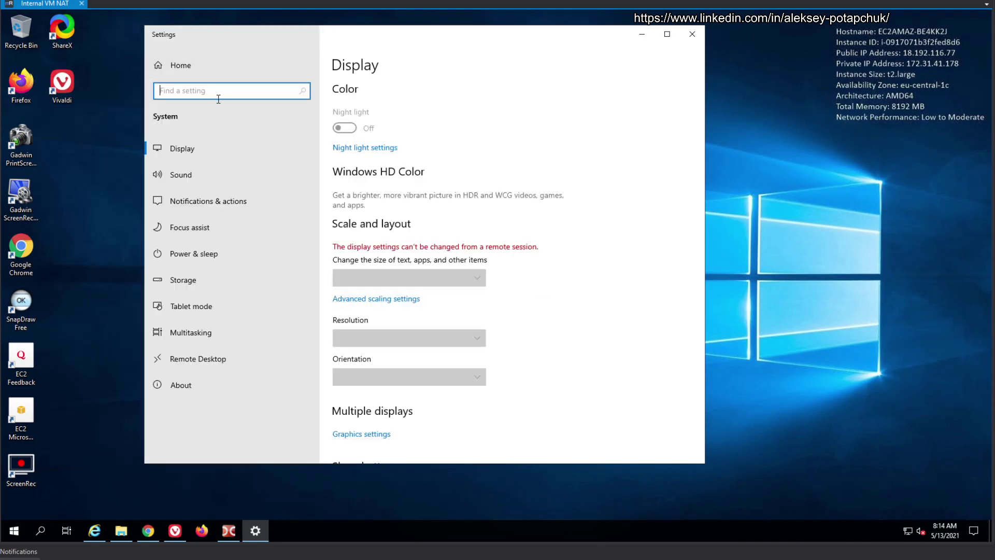
text(dark)
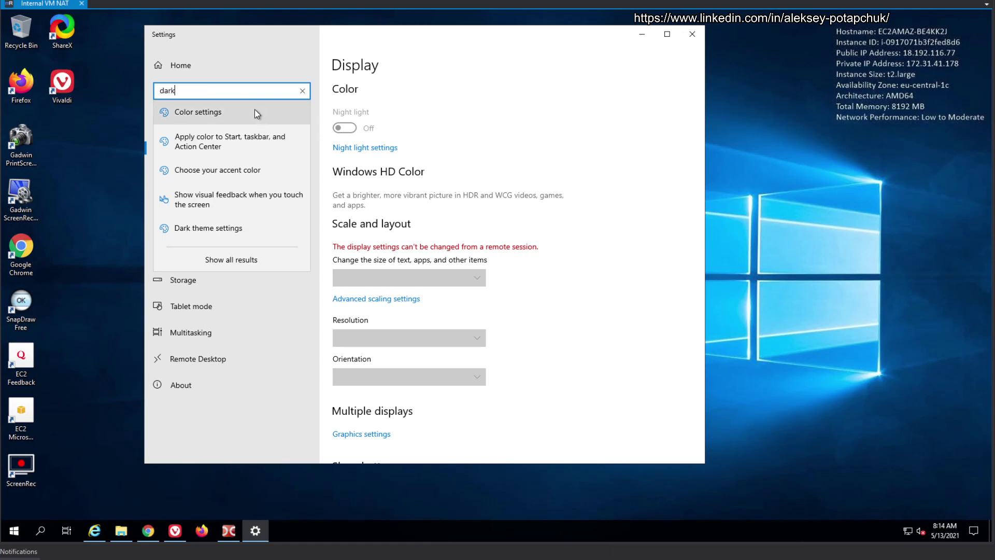
click(255, 227)
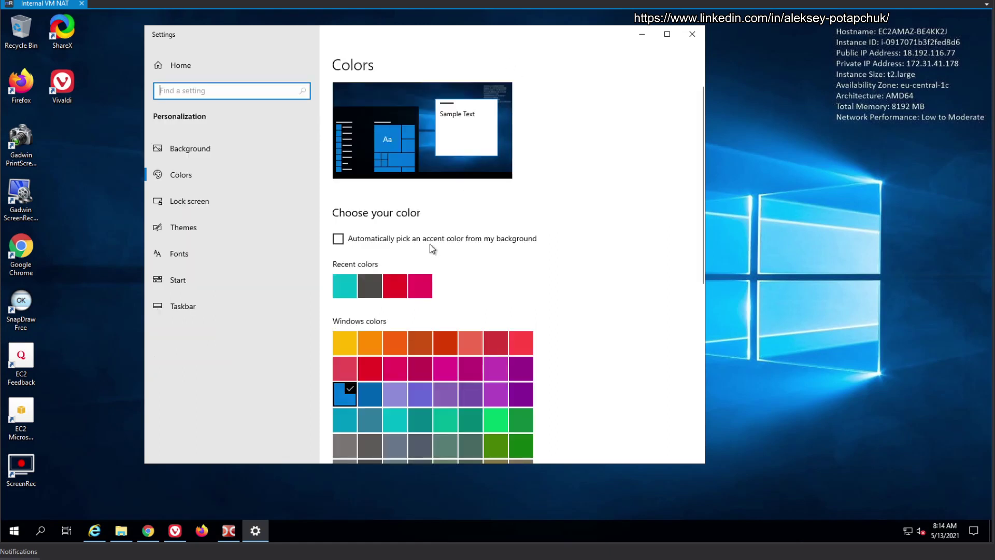
scroll(445, 231, down, 4)
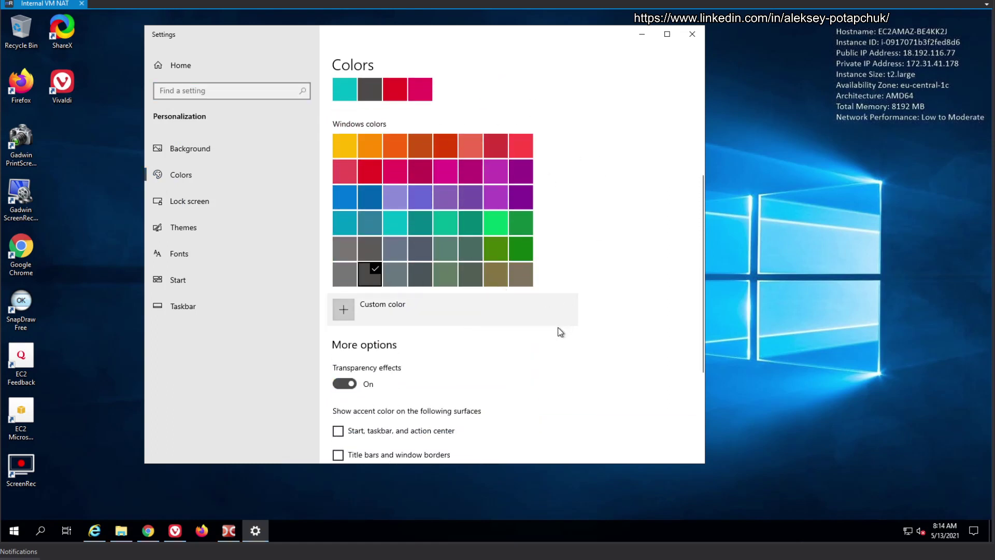
scroll(560, 331, down, 3)
click(354, 342)
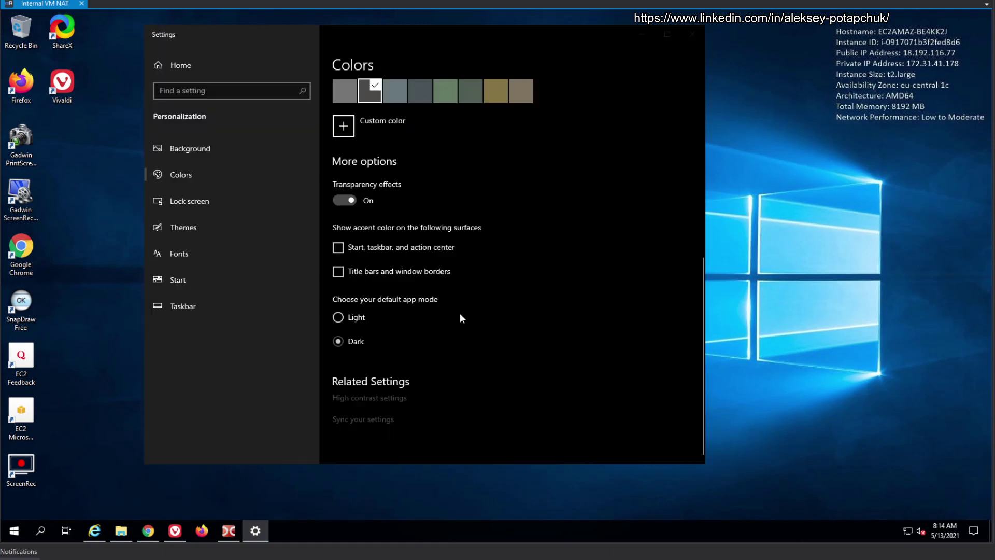
Close Settings and Double Commander, then relaunch doublecmd.exe from its install folder
click(692, 34)
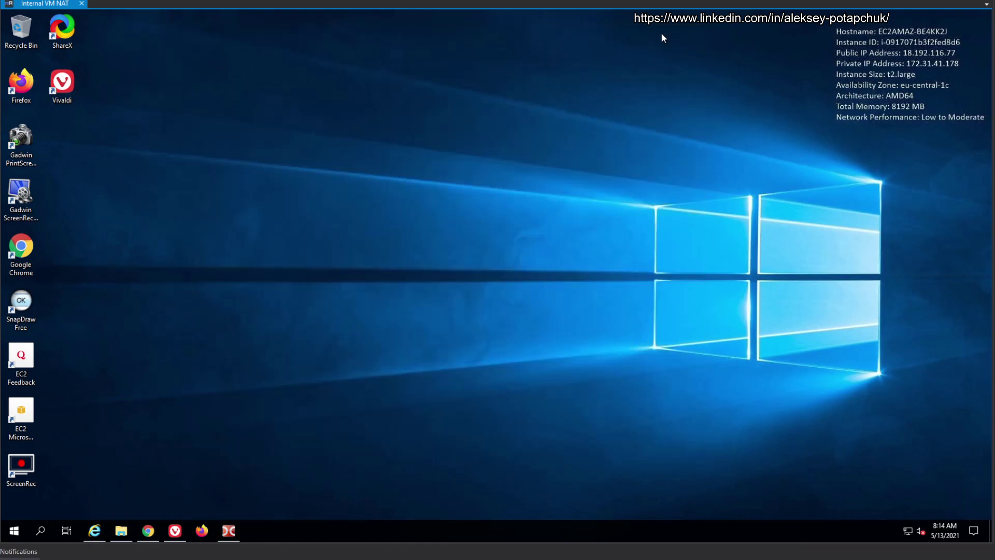
click(231, 532)
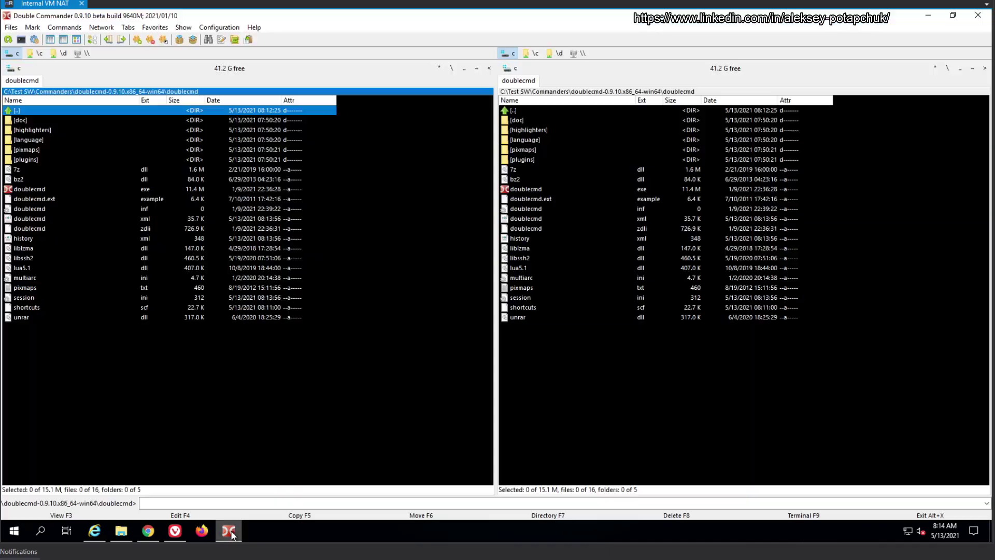
click(978, 15)
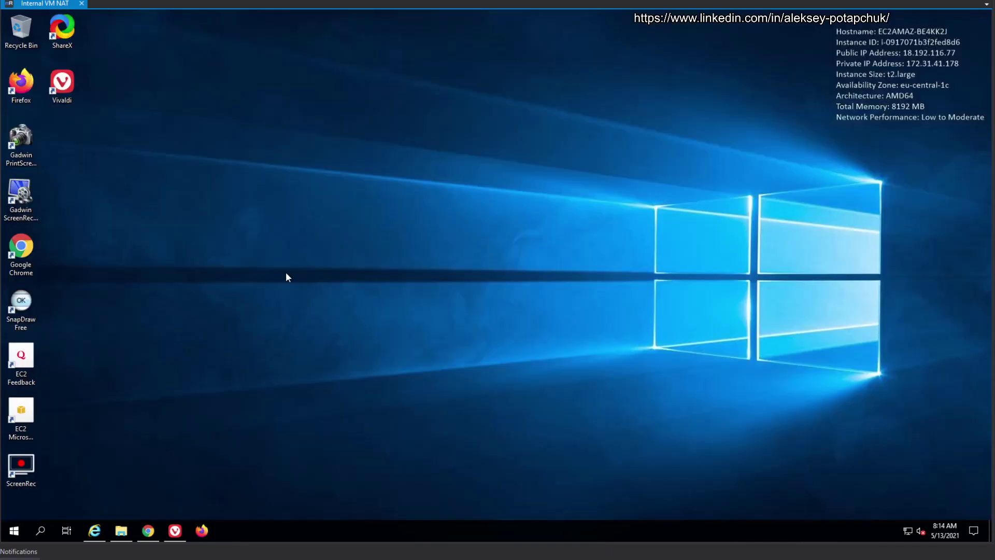
click(121, 530)
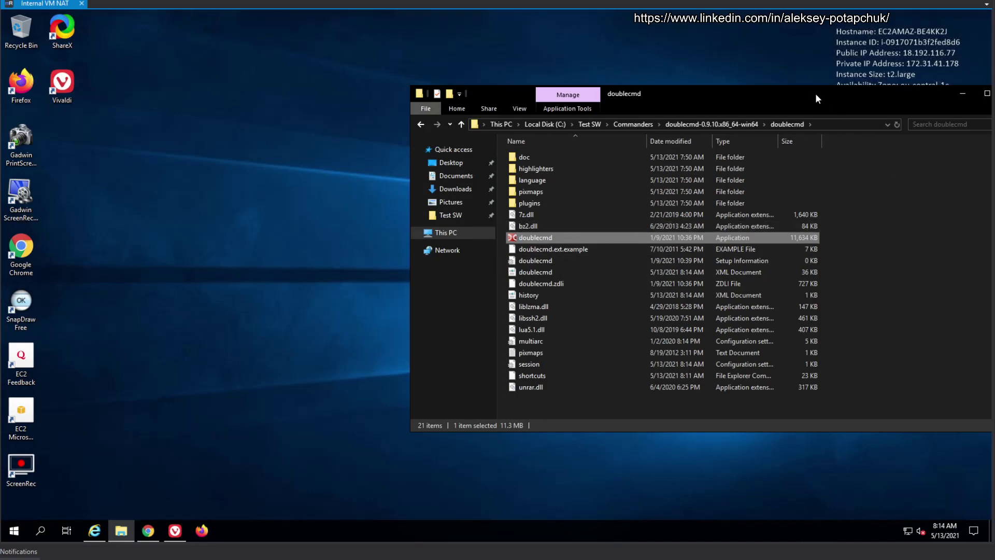
double_click(540, 236)
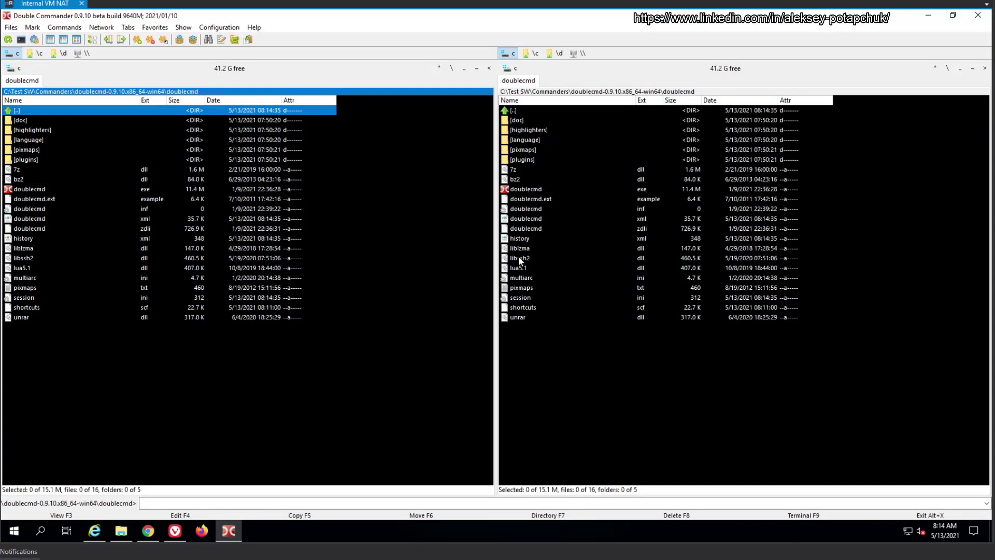
Look through Configuration > Options and close it without changing anything
click(220, 28)
click(222, 40)
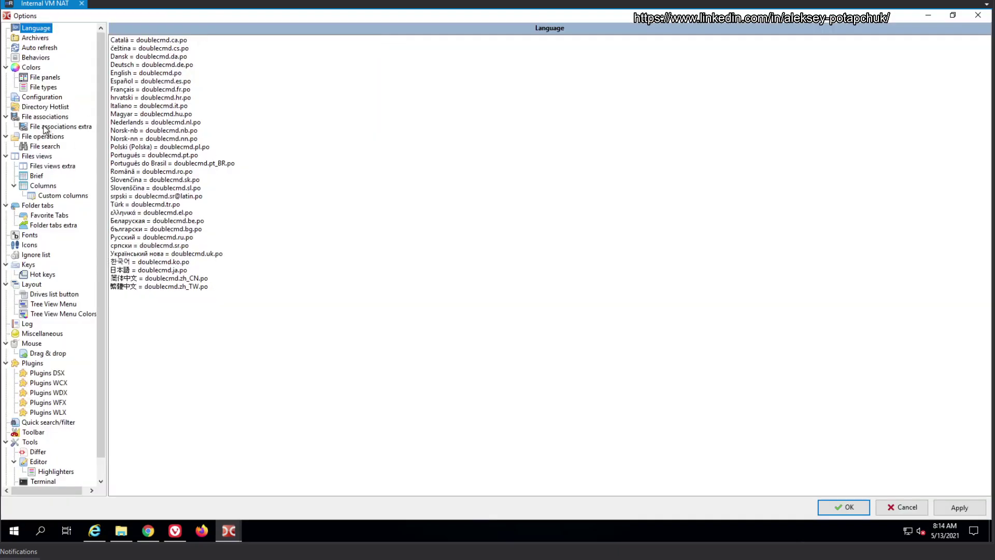
scroll(98, 263, down, 1)
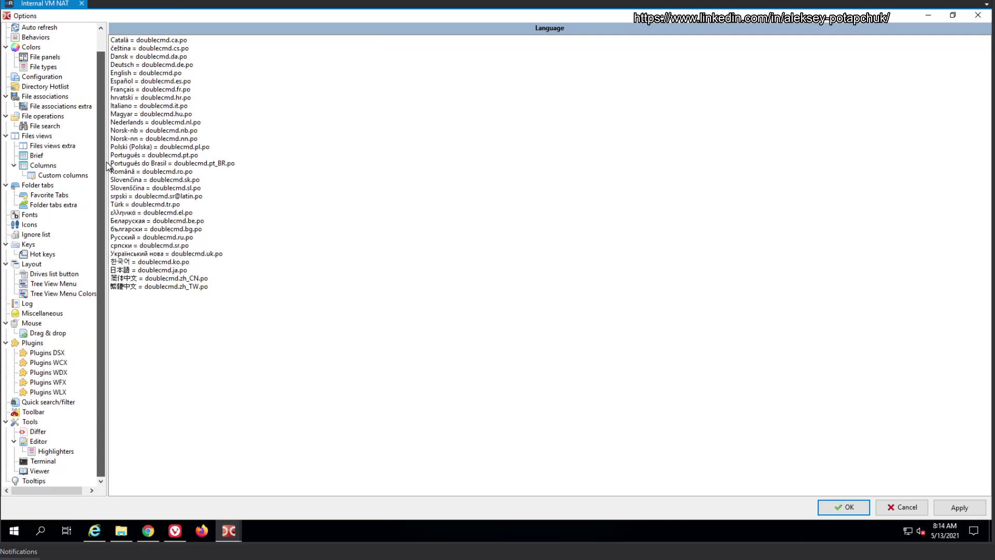
scroll(107, 164, up, 1)
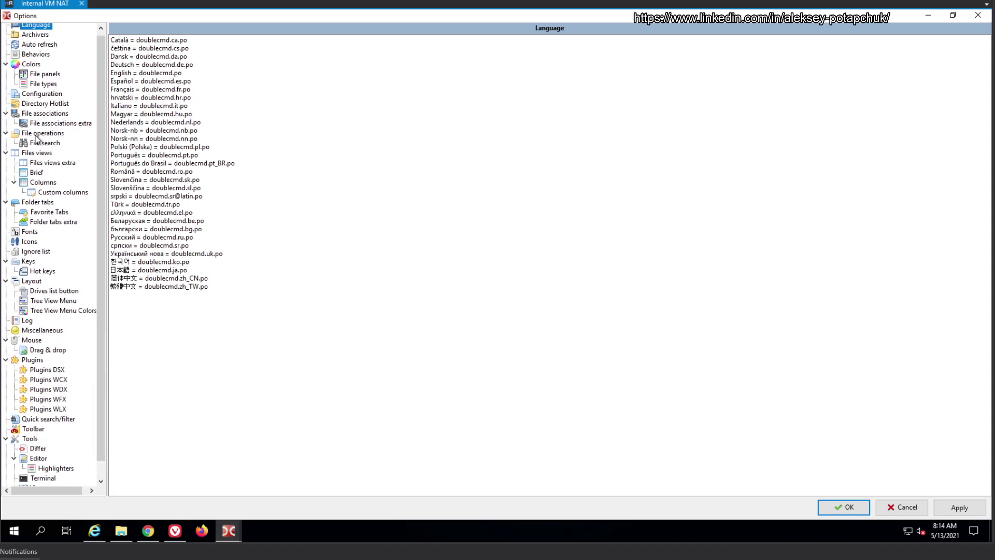
scroll(52, 139, up, 1)
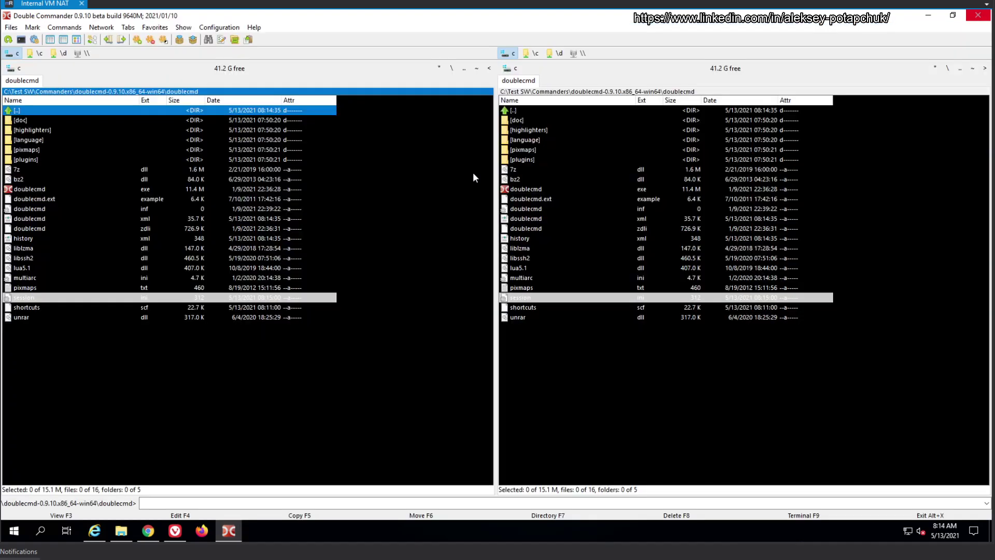
click(978, 16)
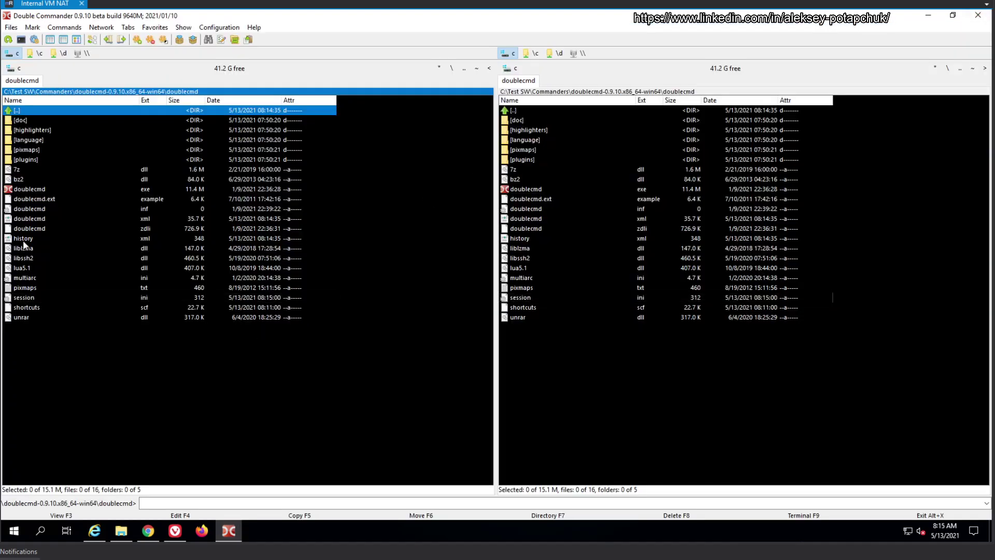
Duplicate the doublecmd tab, move it to the right panel, and put the doc tab on the left
double_click(70, 81)
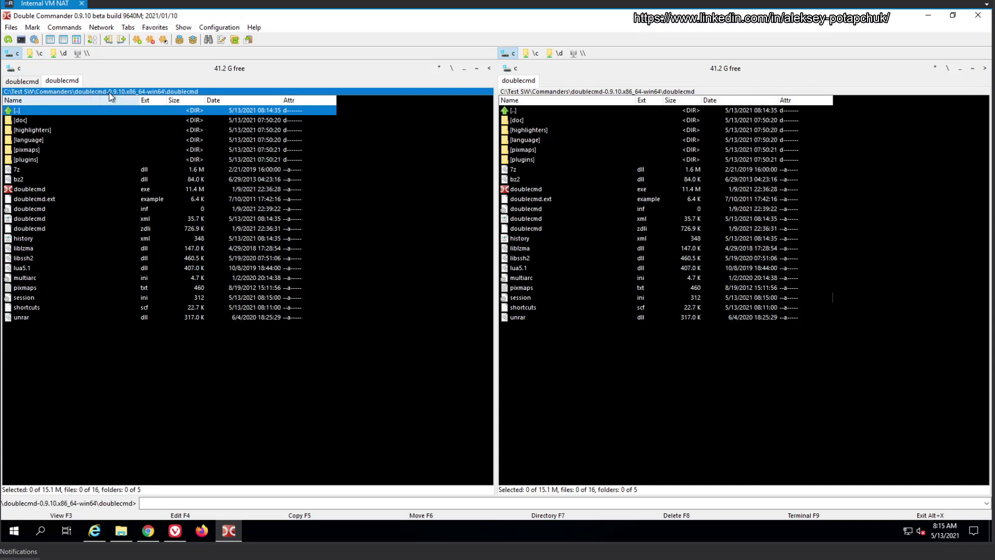
double_click(53, 129)
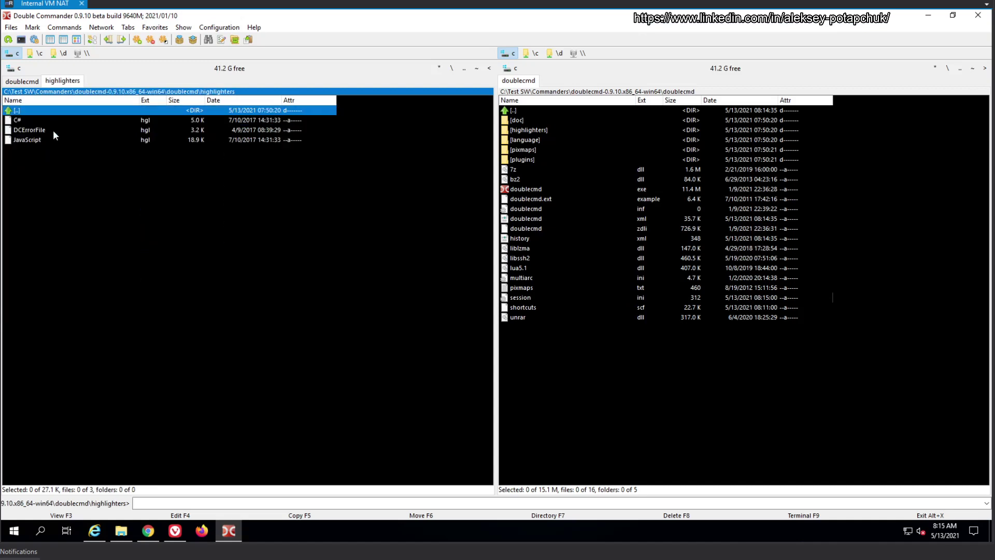
double_click(45, 111)
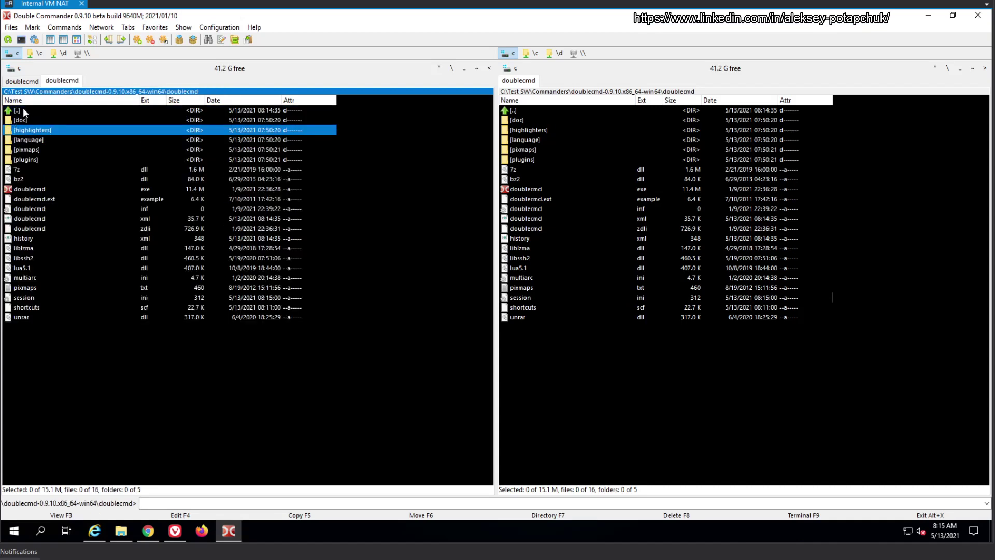
drag(85, 75, 568, 84)
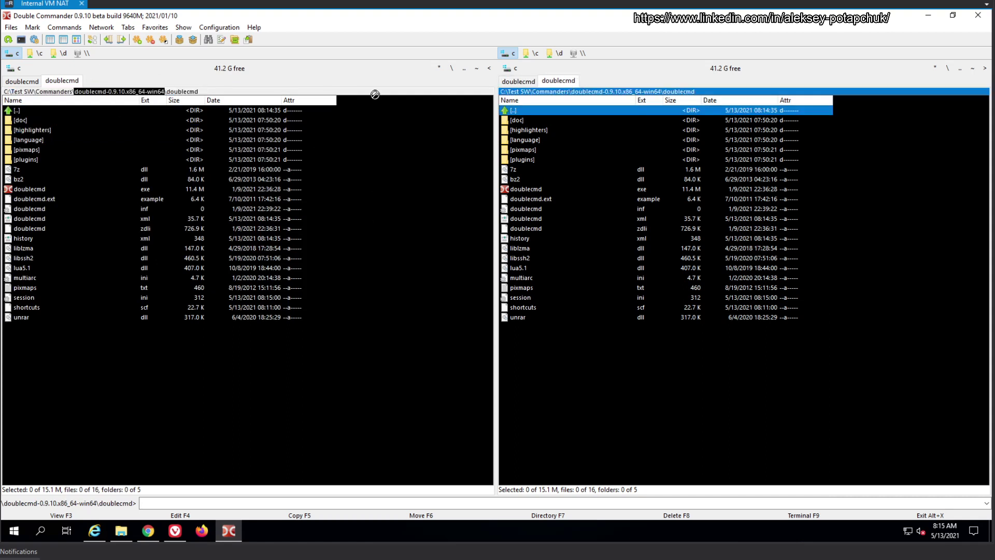
double_click(527, 122)
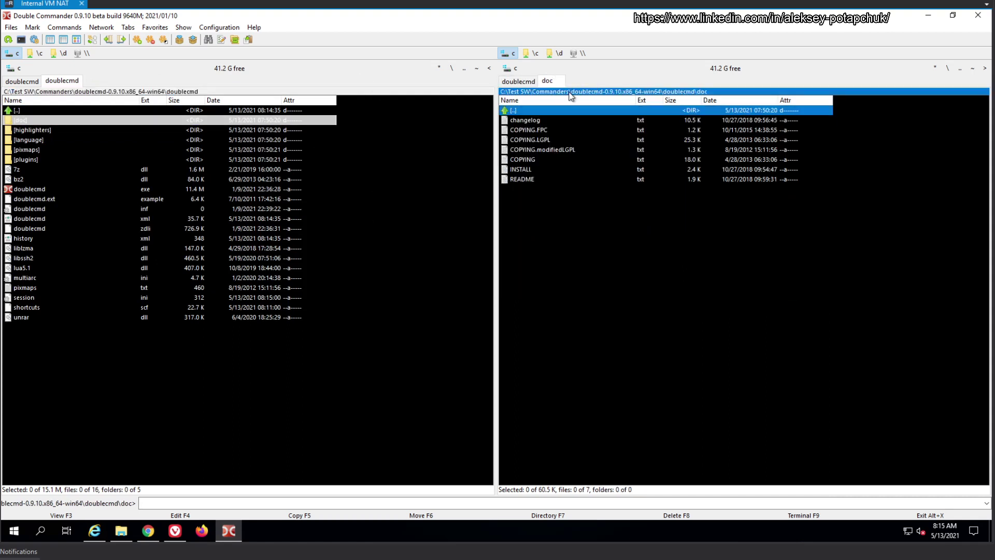
drag(298, 78, 298, 77)
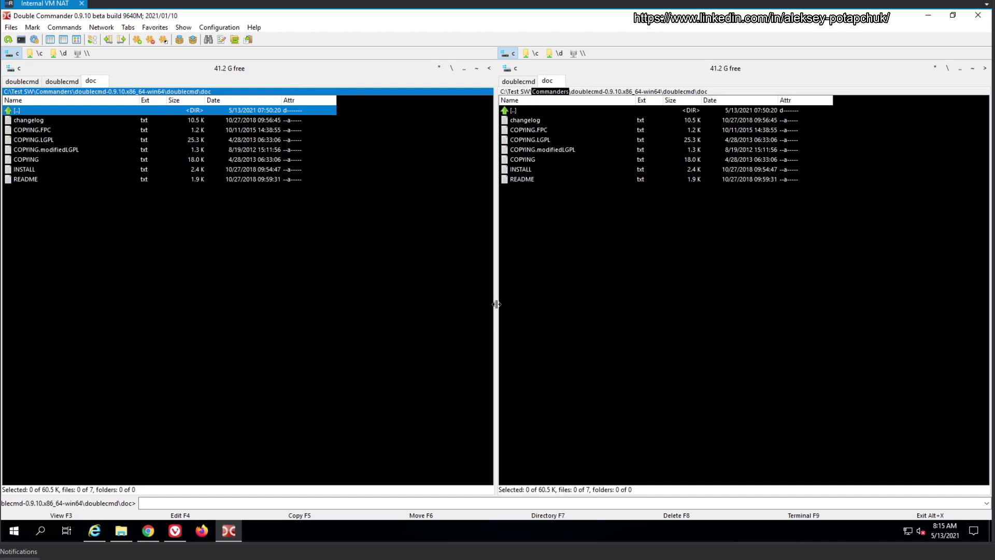
Narrow the left panel and show the C:\ drive root in the right panel
drag(496, 309, 454, 303)
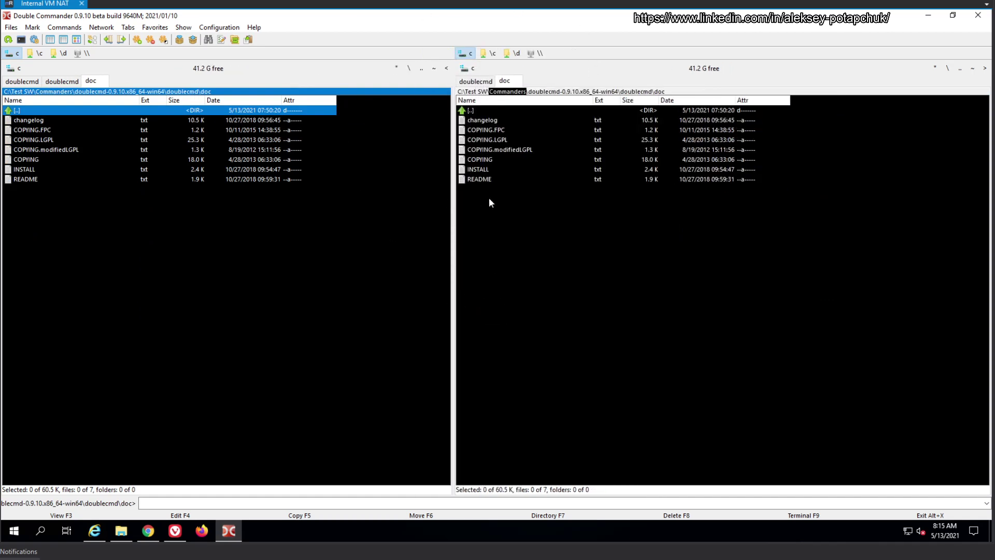
mouse_move(31, 179)
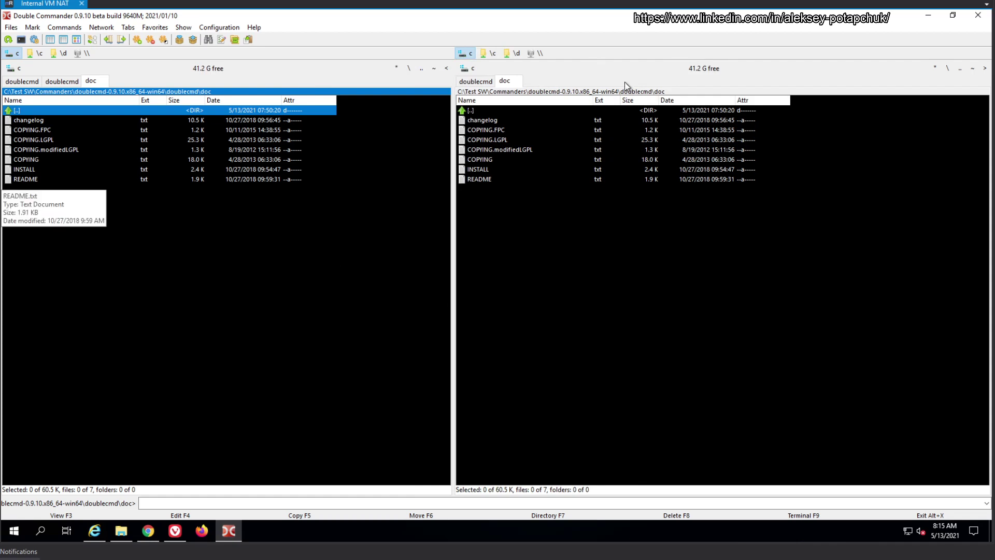
right_click(486, 83)
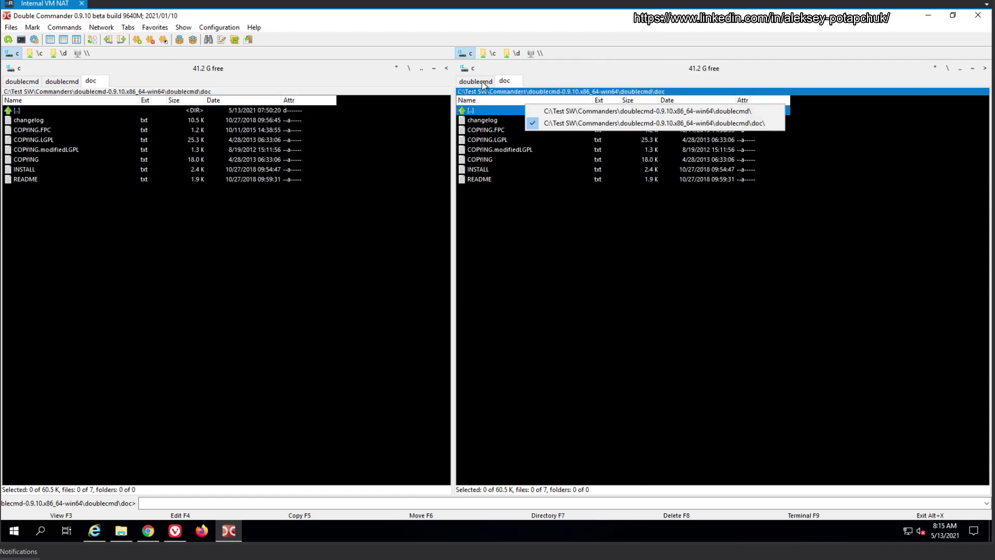
click(622, 305)
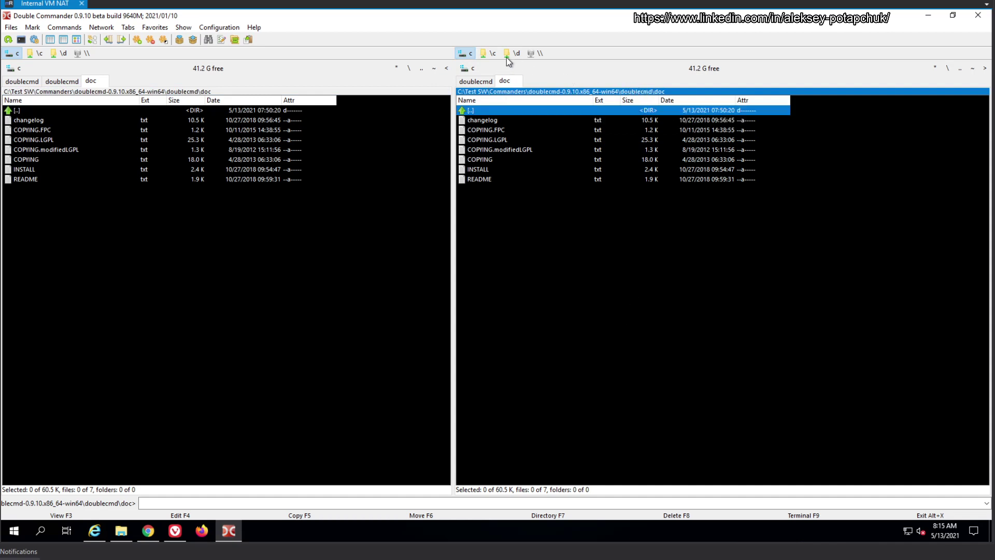
click(462, 55)
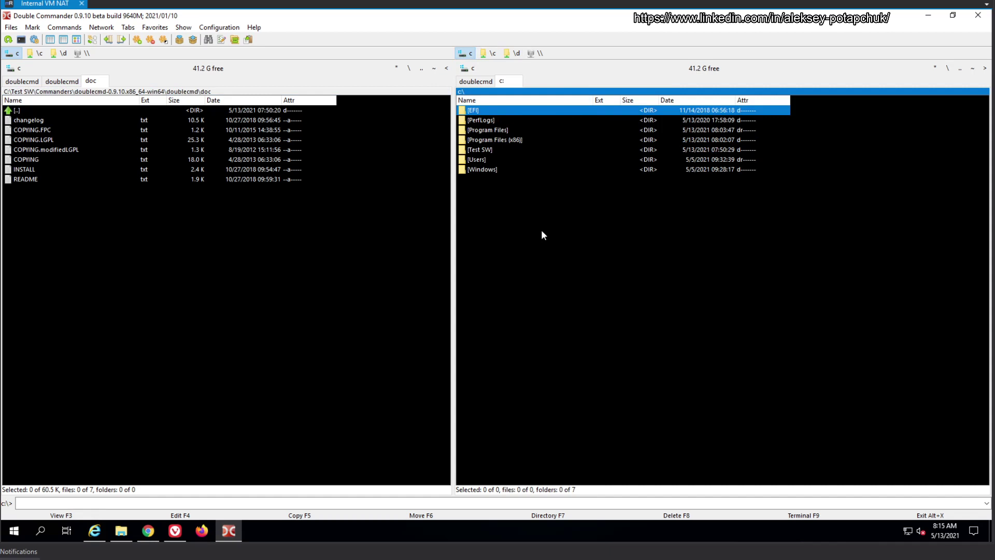
Change the main Segoe UI font size from 8 to 12 on the Options Fonts page
click(224, 29)
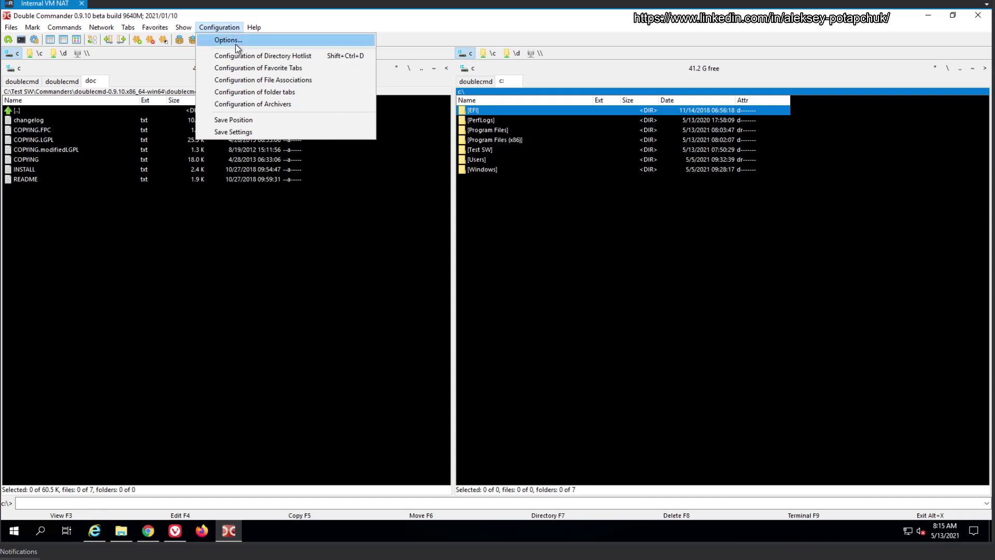
click(235, 42)
click(46, 77)
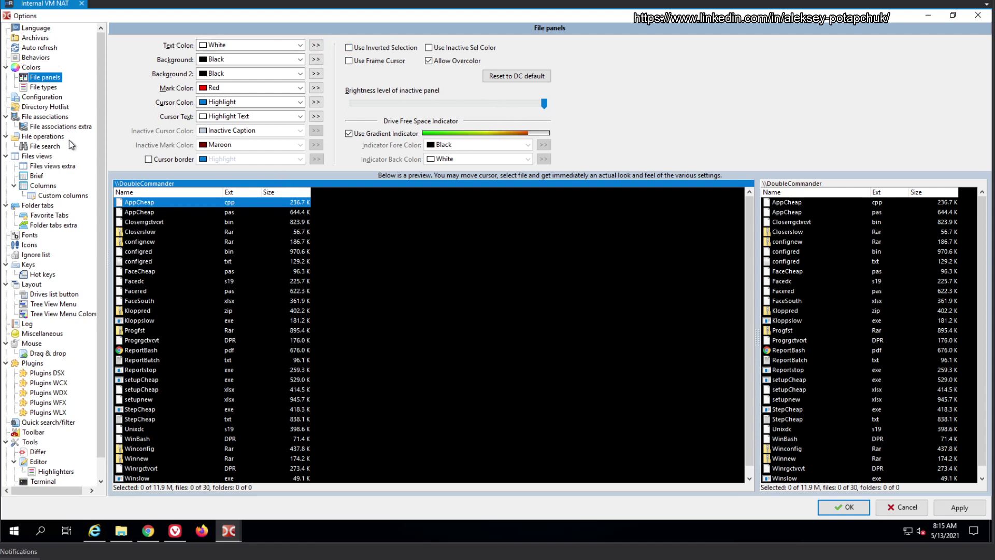
click(30, 235)
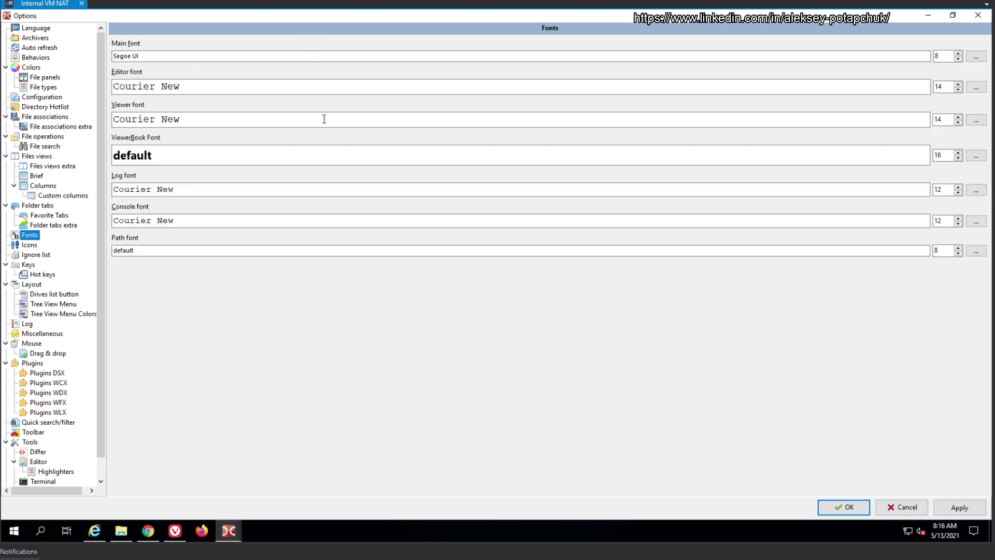
click(943, 56)
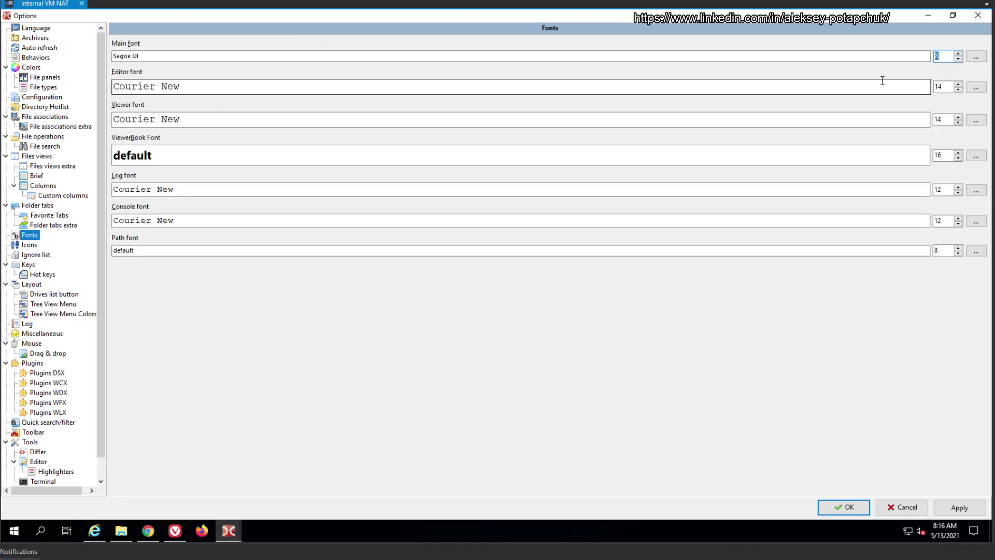
text(12)
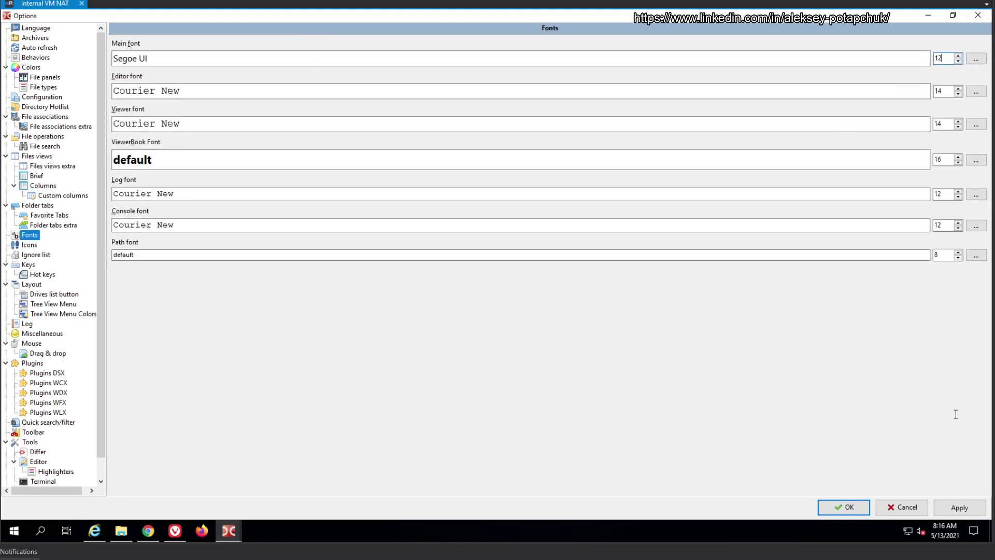
Apply the font change, quick-filter Program Files for 'commander', then return to C:\
key(Return)
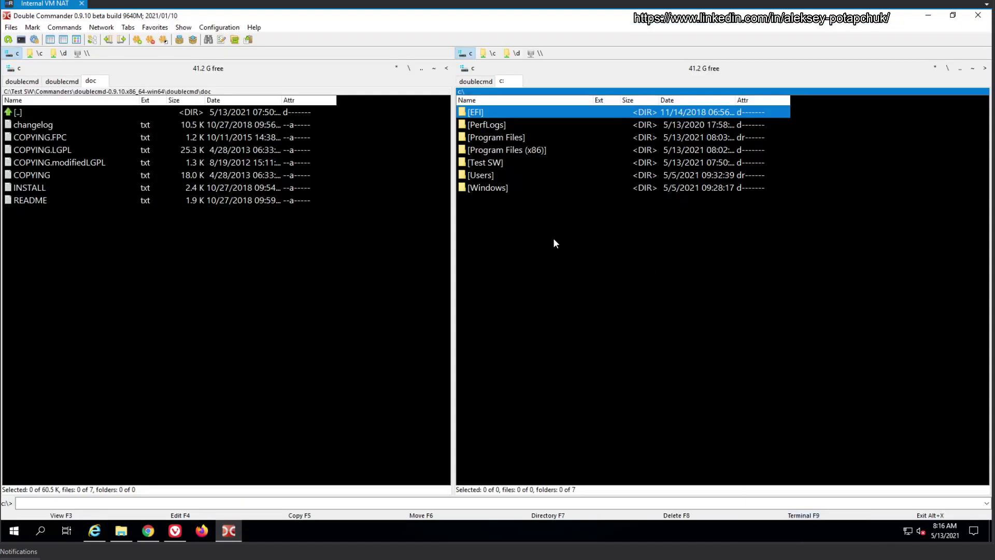
double_click(508, 137)
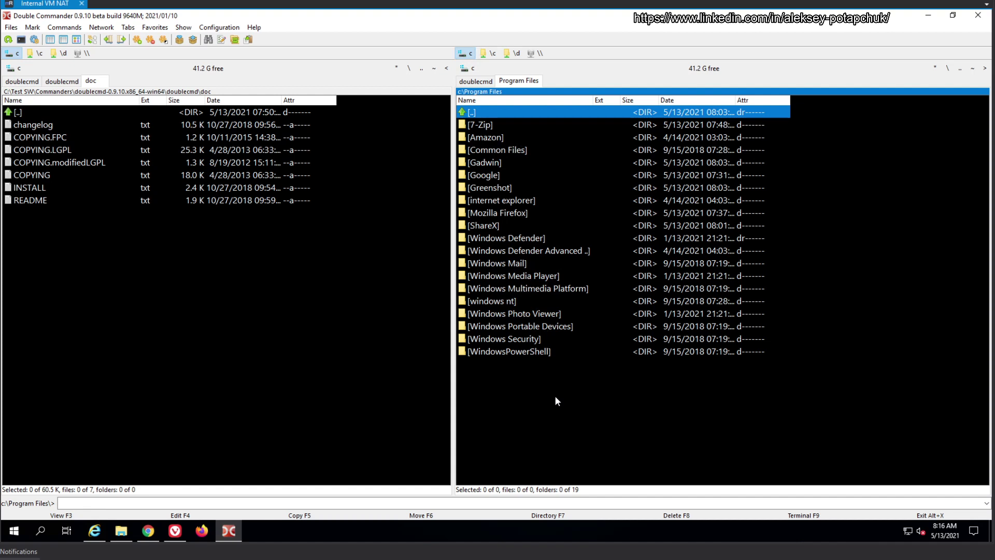
key(ctrl+f)
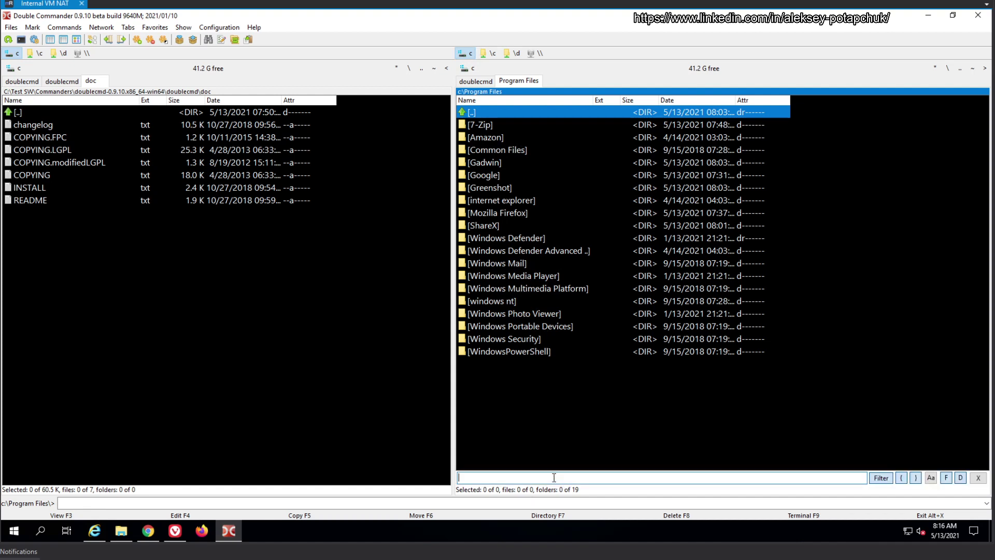
text(commander)
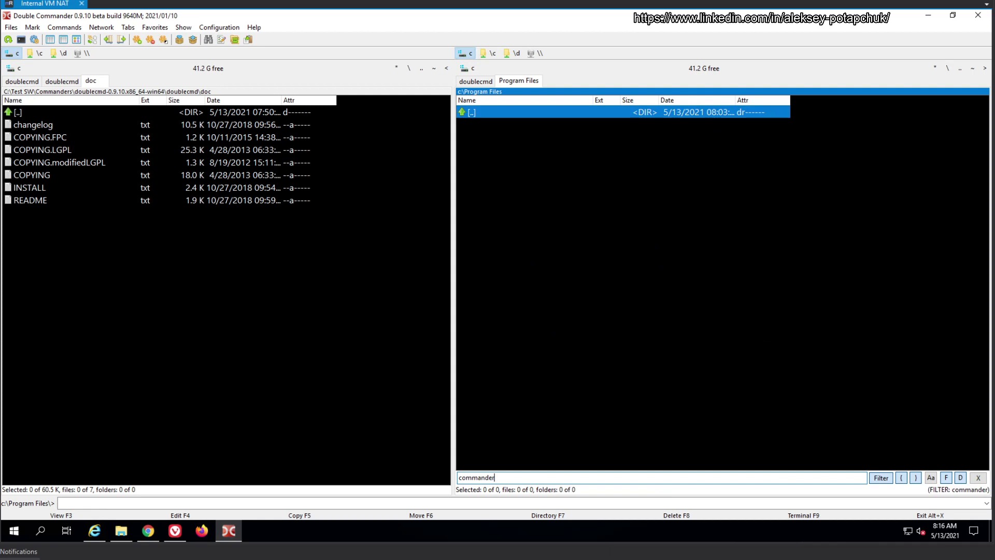
key(Return)
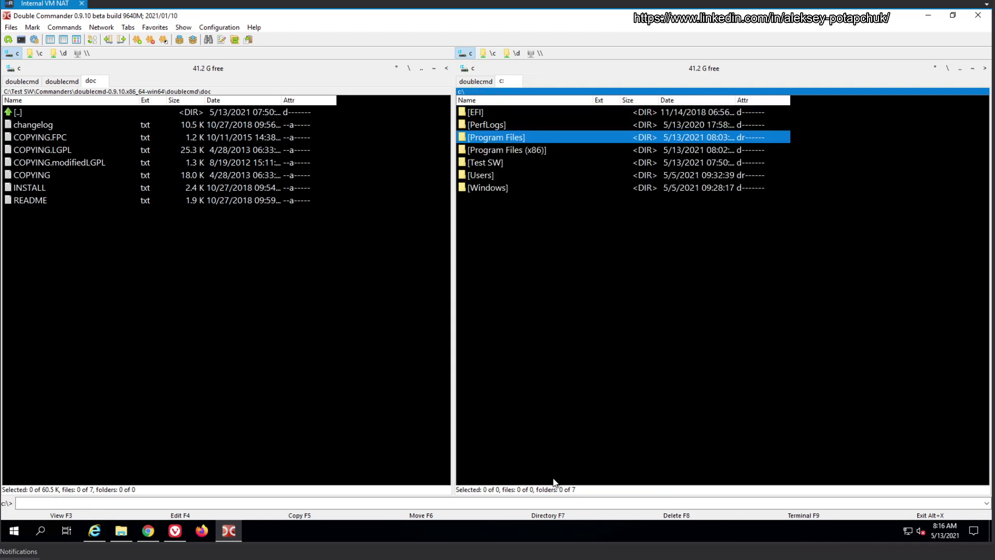
Quick-filter the C:\ root for 'co', then clear the text and close the filter
key(ctrl+s)
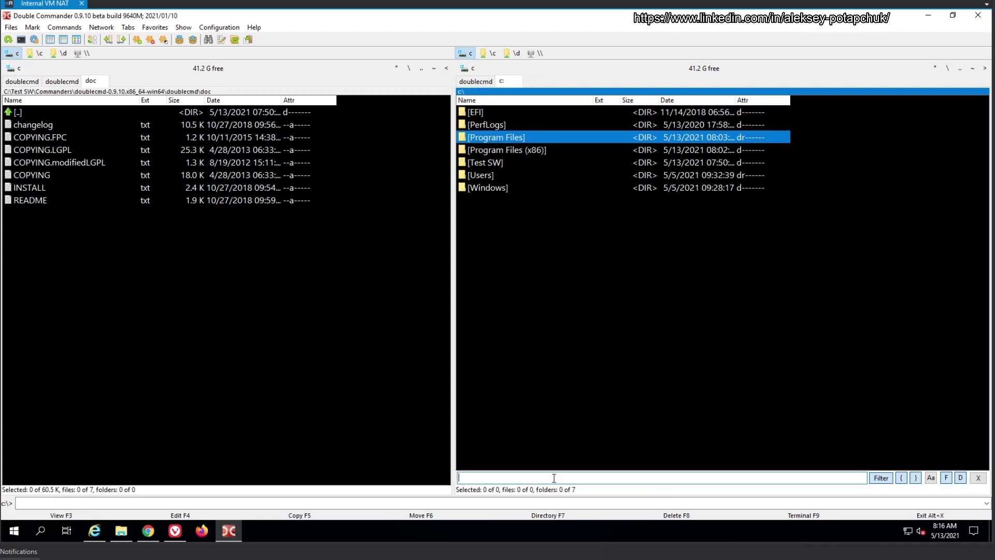
text(co)
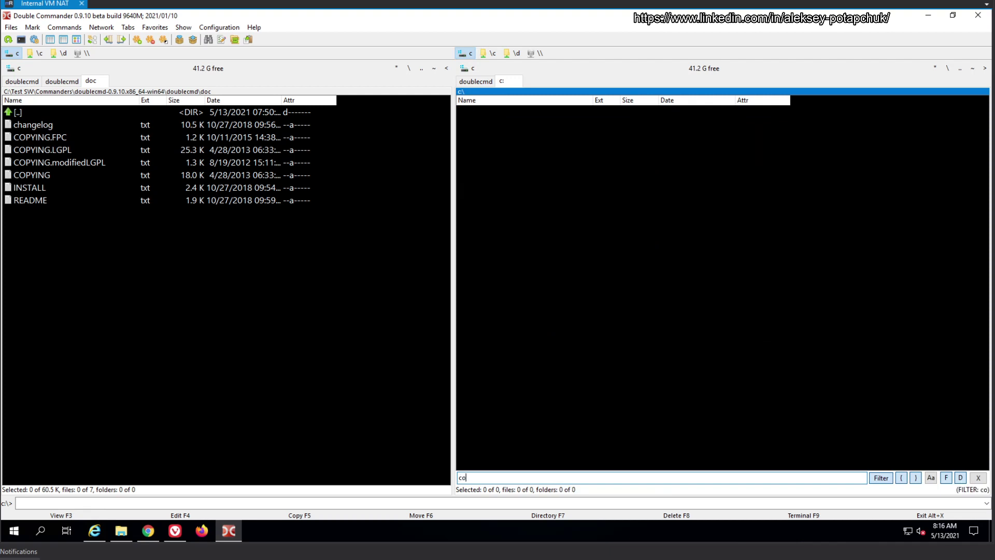
key(BackSpace)
key(BackSpace)
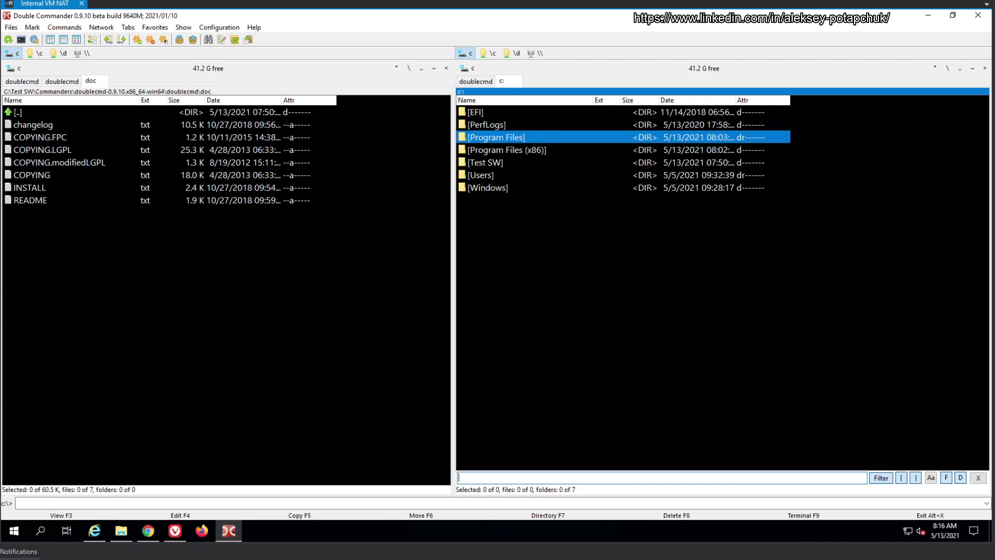
key(Escape)
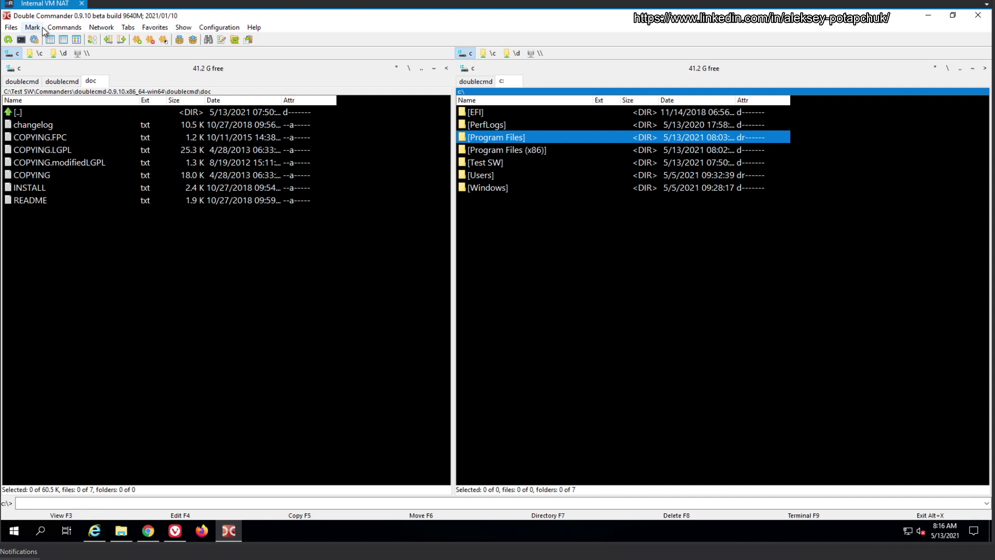
Open the file search window and set its start folder to C:\Program Files
click(55, 30)
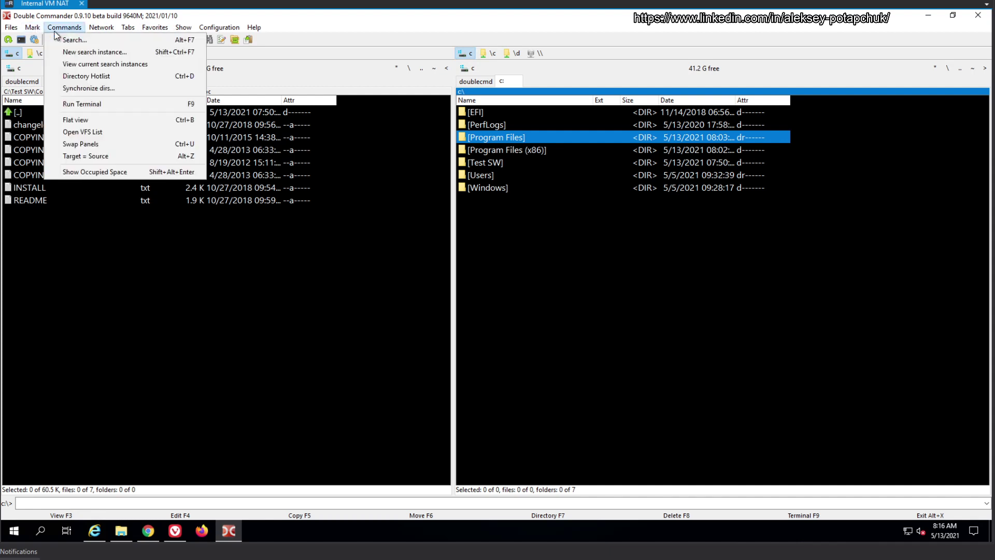
click(90, 38)
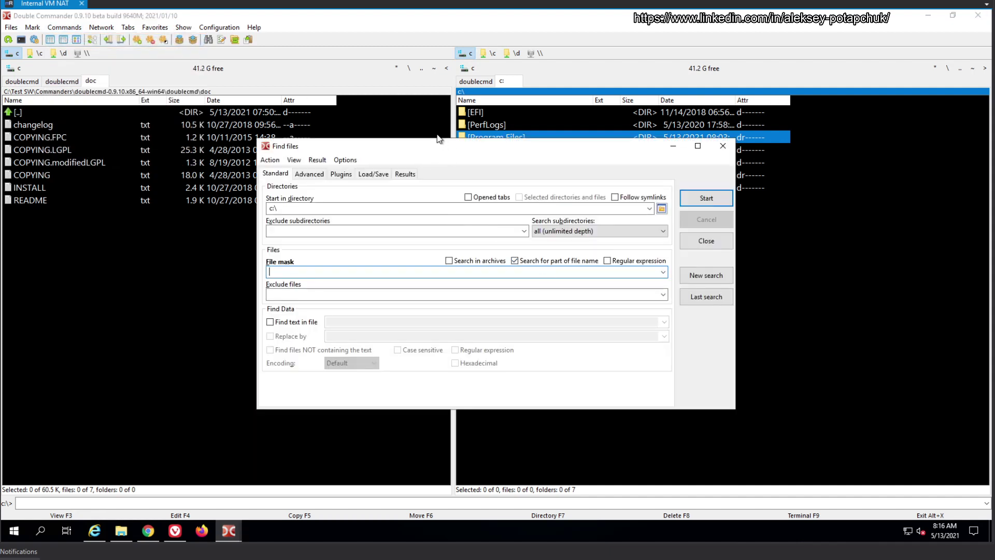
drag(447, 145, 414, 111)
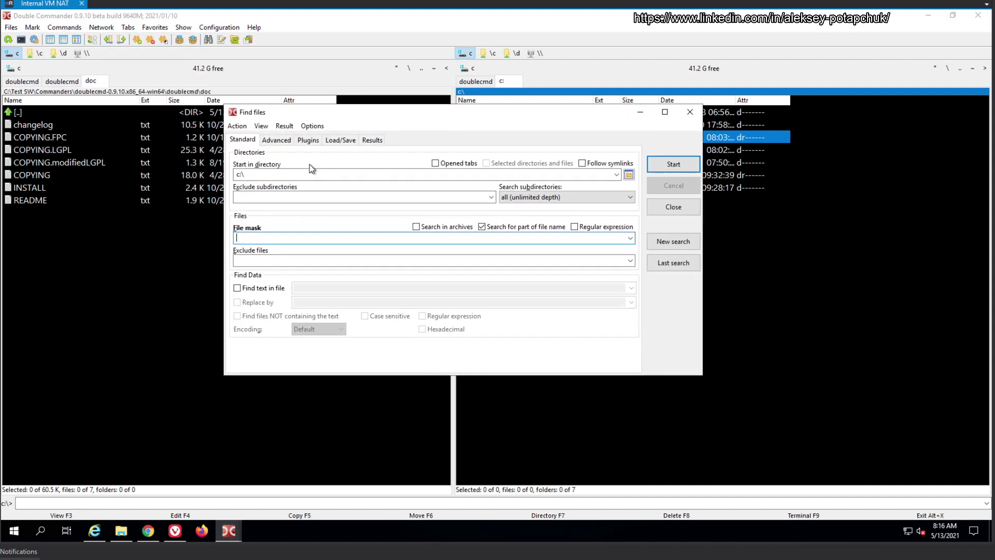
click(617, 174)
click(629, 175)
click(628, 176)
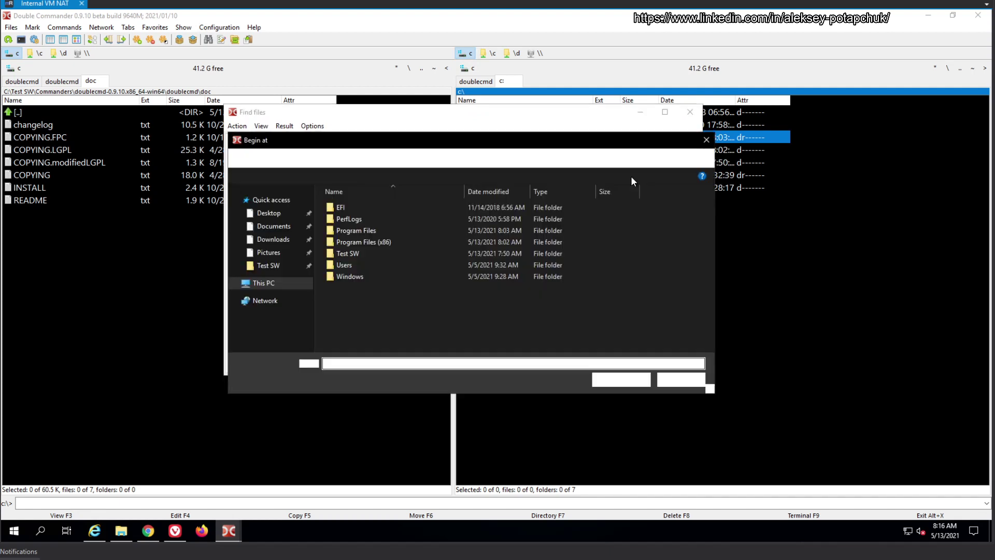
click(374, 230)
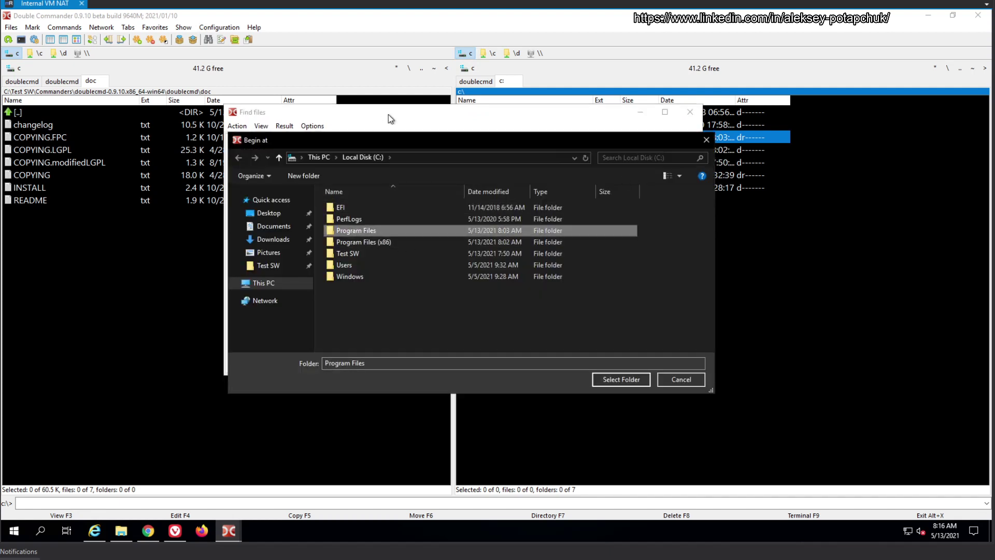
double_click(365, 231)
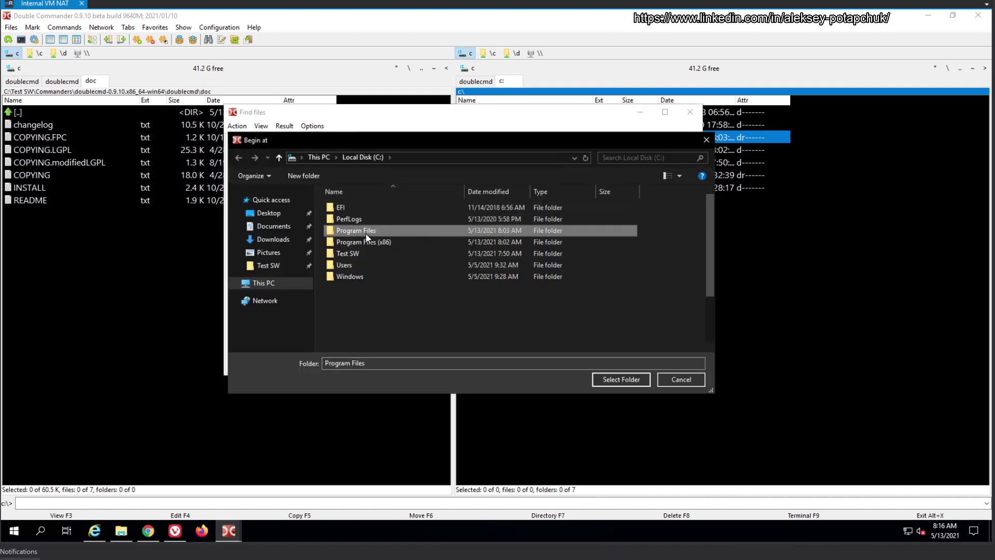
click(622, 379)
Search for the file mask 'commander' and go to the MultiCommander zip result
click(478, 223)
click(322, 199)
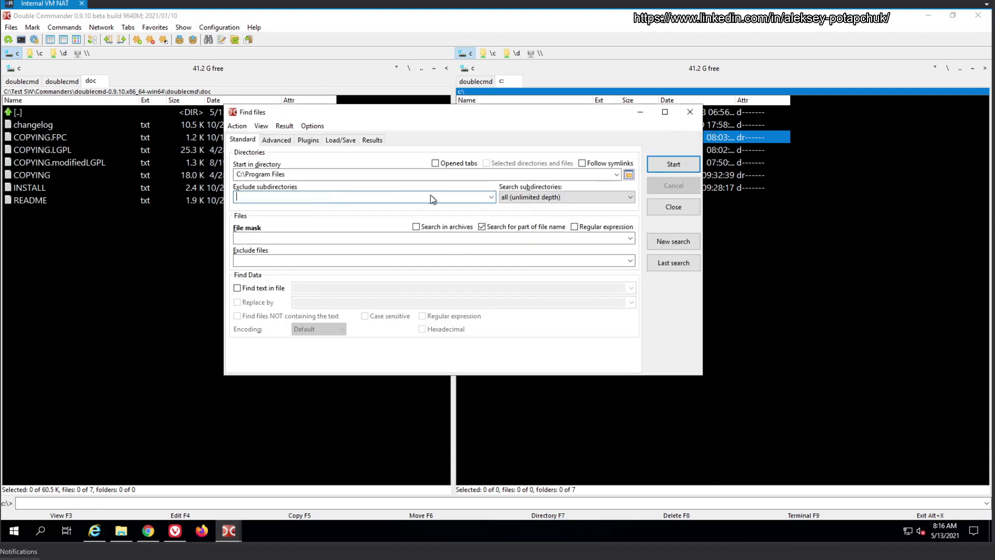
click(393, 239)
text(commander)
click(674, 165)
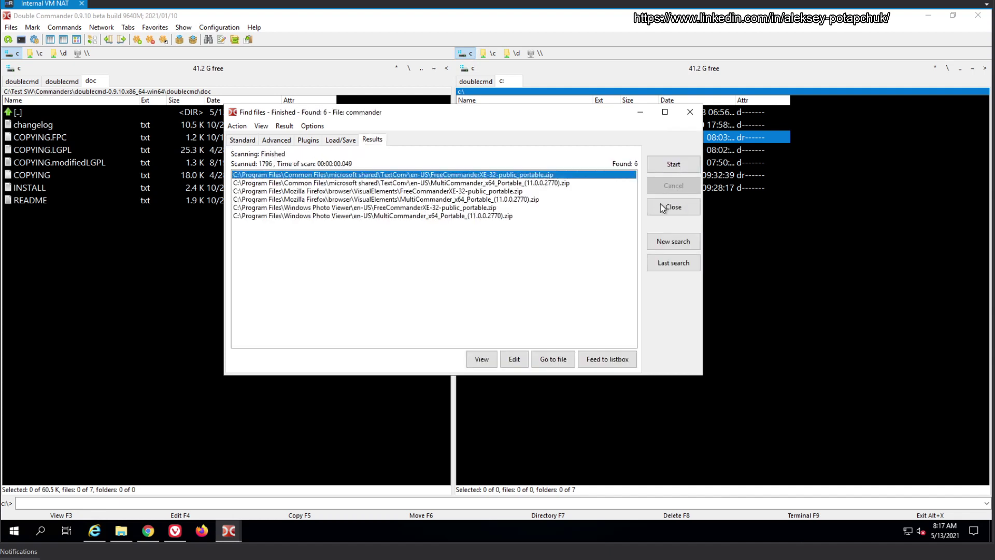
click(516, 182)
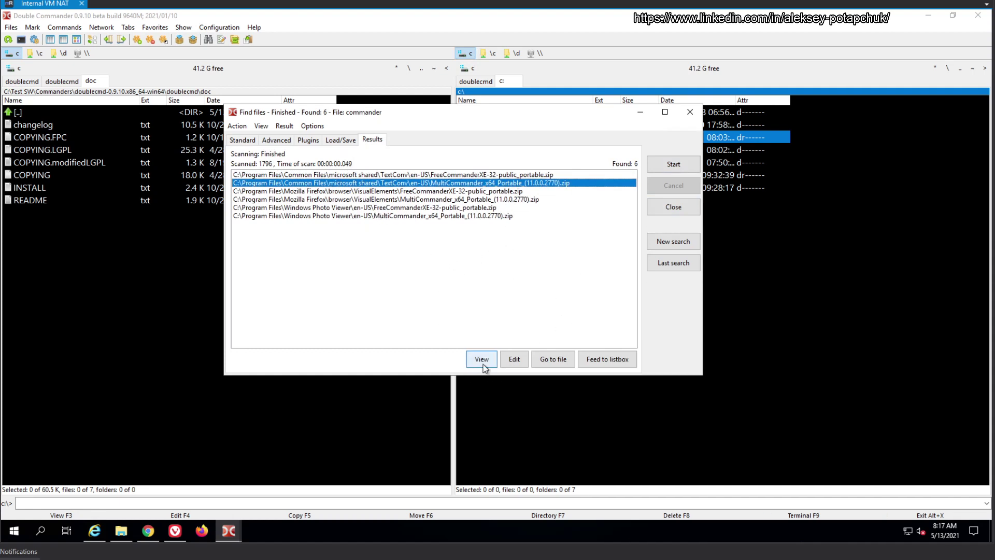
click(552, 359)
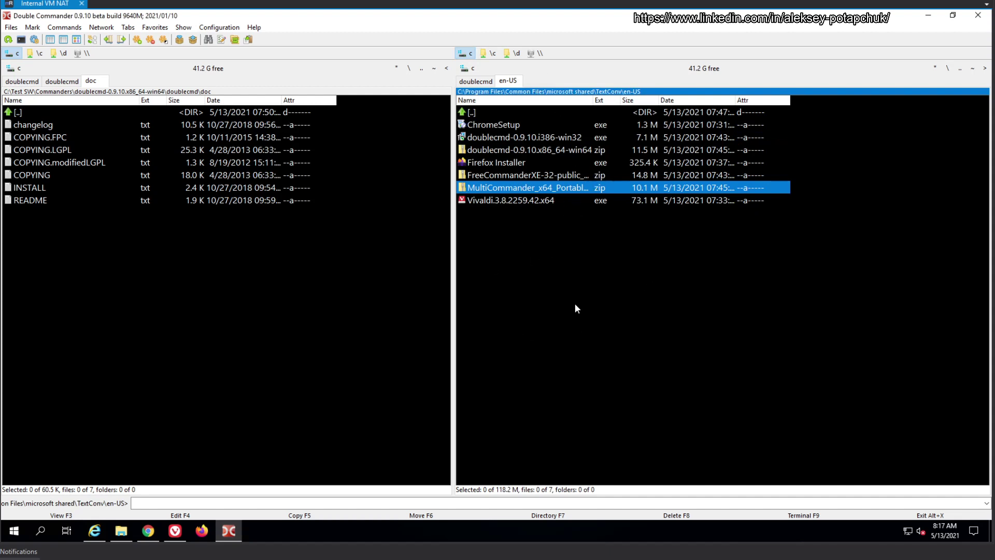
Reopen Find files with Alt+F7 and preview the MultiCommander zip from the results
key(alt+F7)
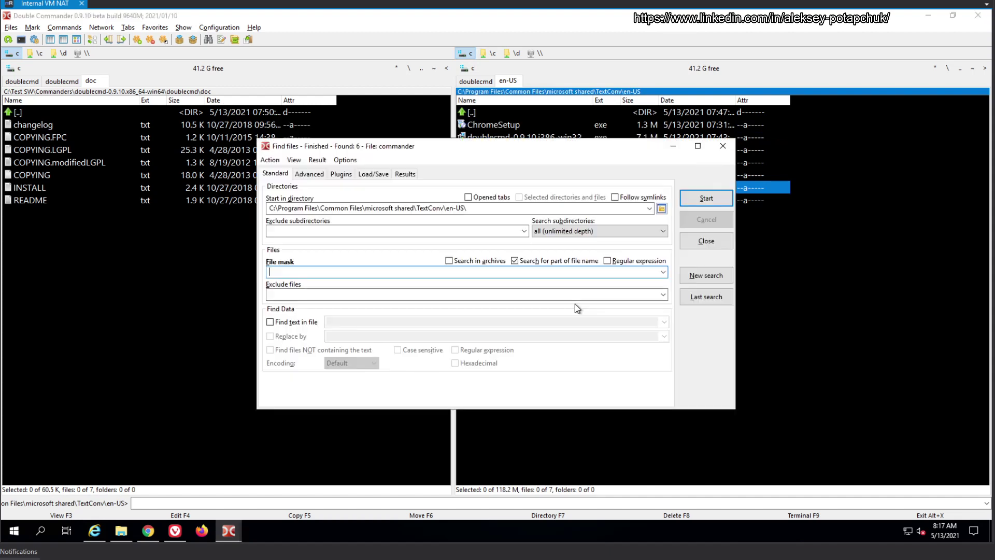
click(405, 173)
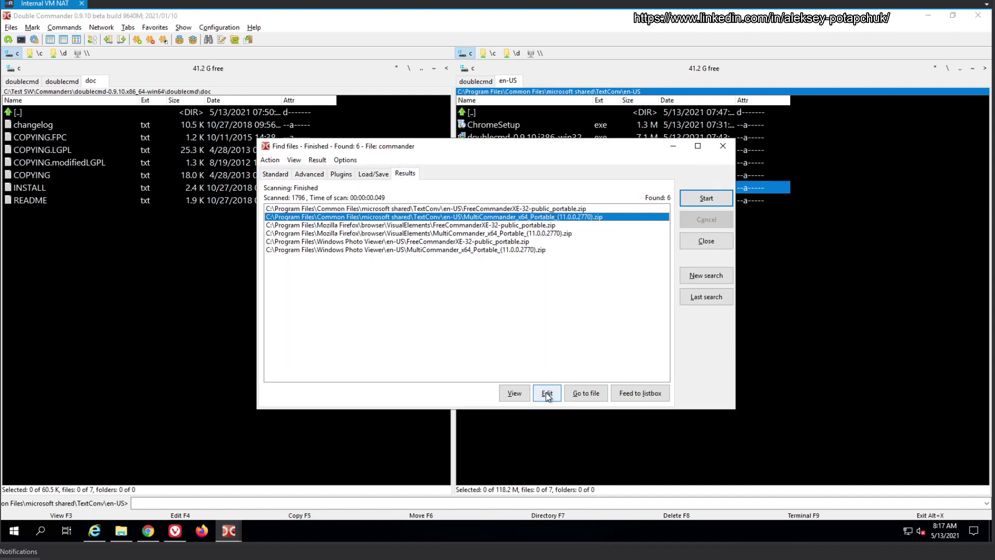
click(513, 394)
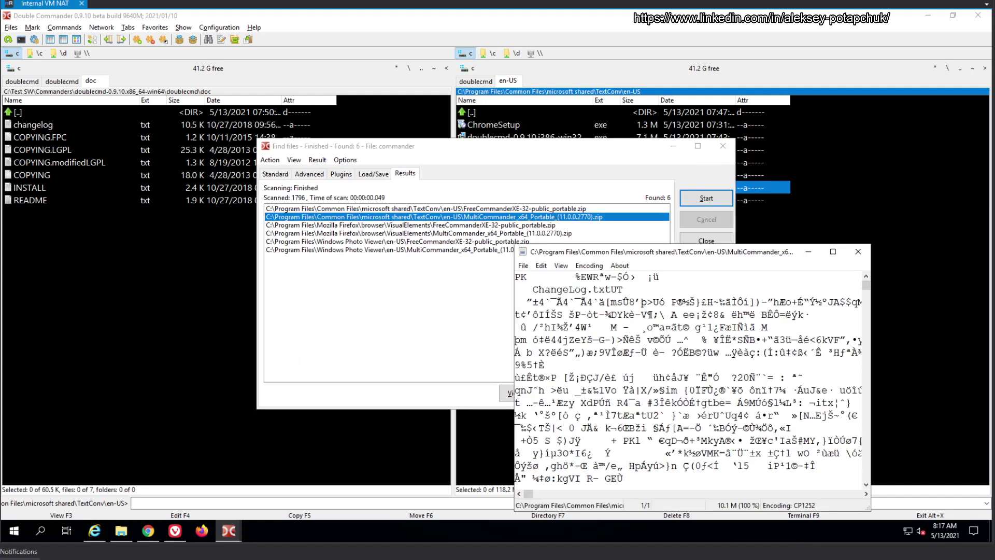
click(856, 246)
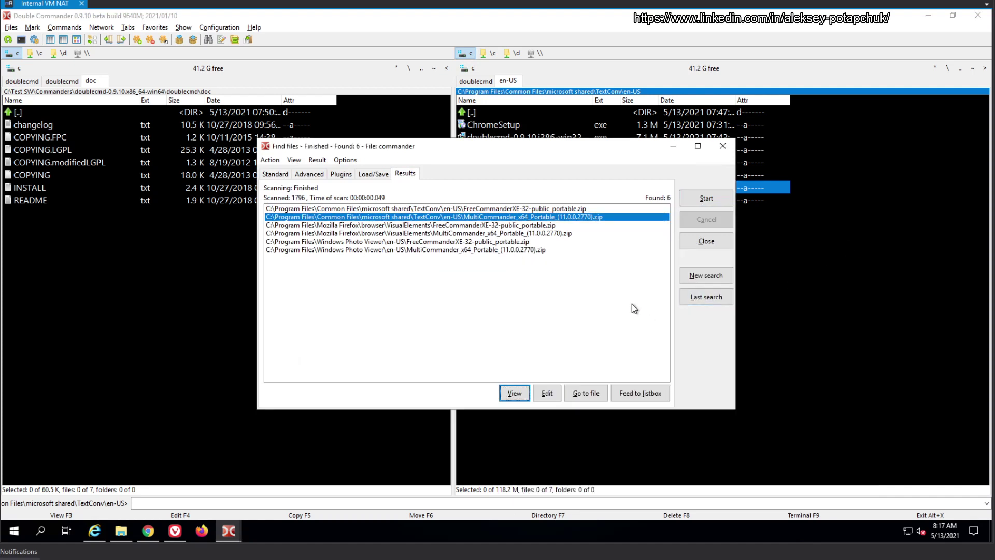
Browse the Load/Save, Plugins, Advanced and Results tabs, ending on Standard
click(373, 175)
click(340, 174)
click(303, 174)
click(266, 174)
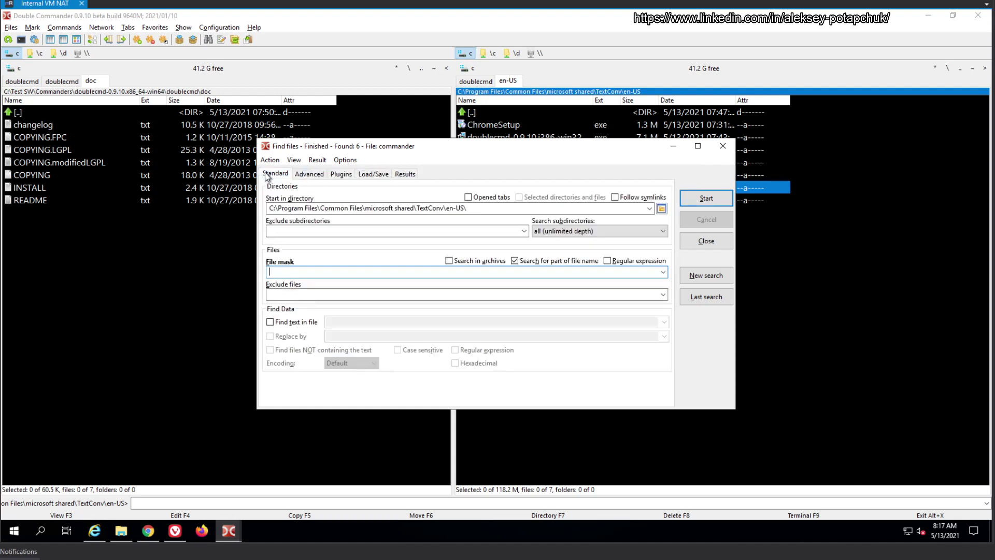
click(405, 175)
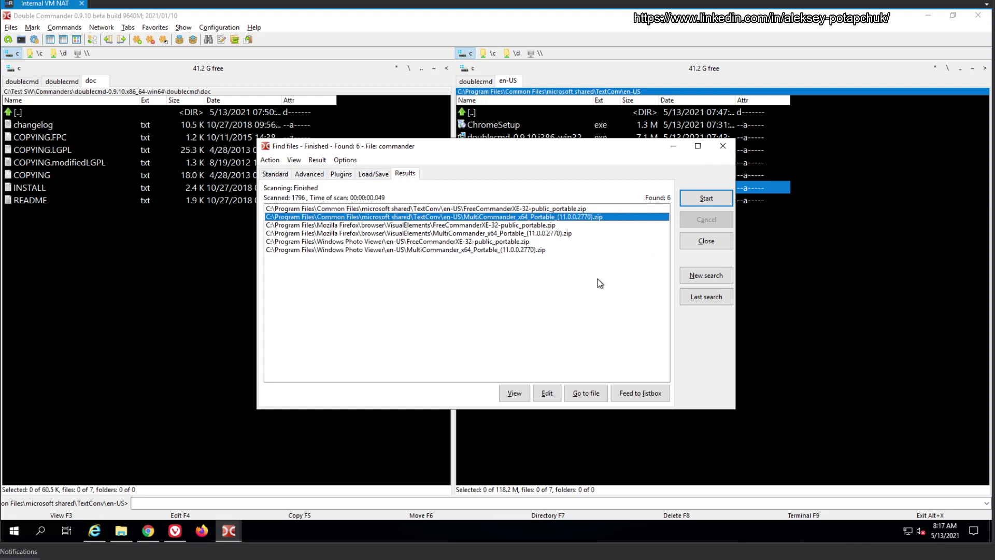
click(276, 174)
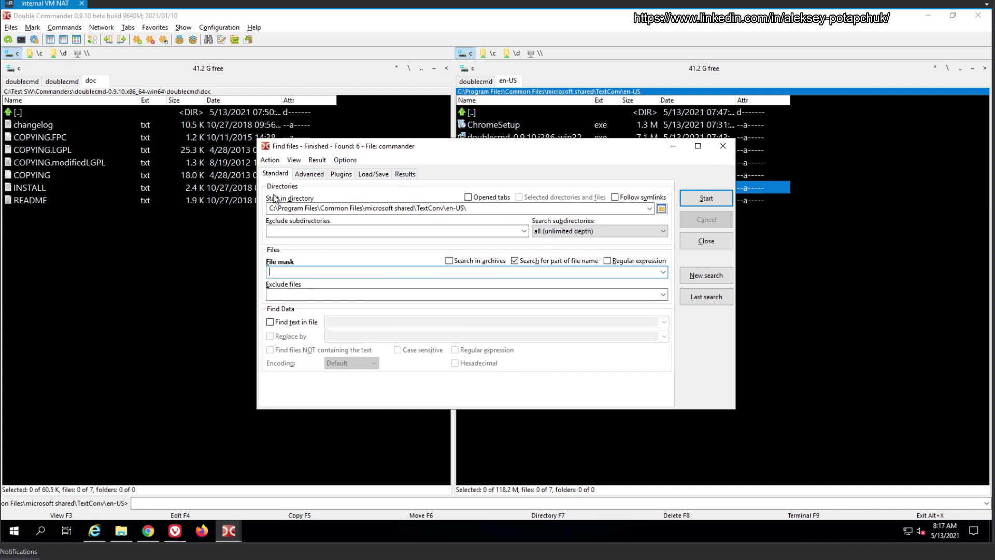
Search c:\ for files matching *.jpg
click(282, 209)
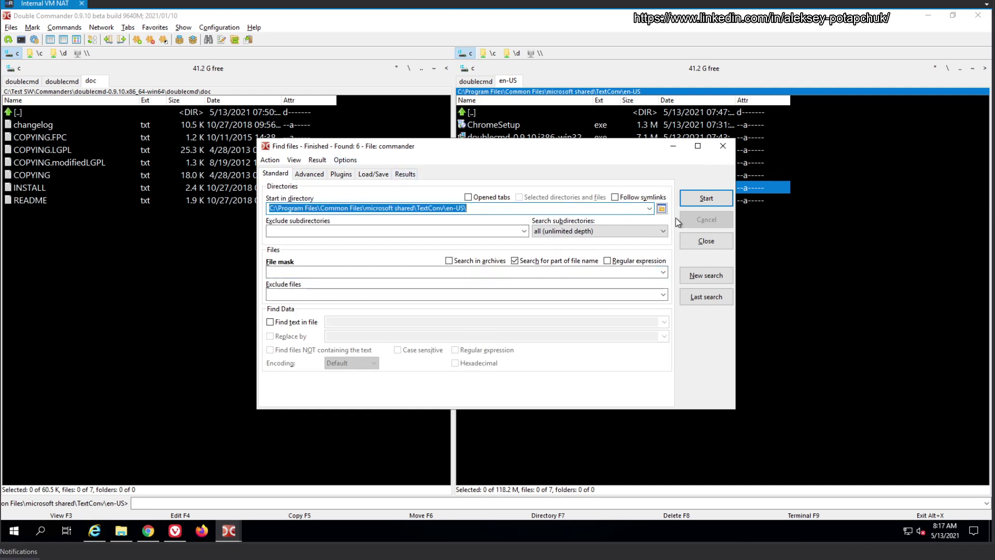
text(c:\)
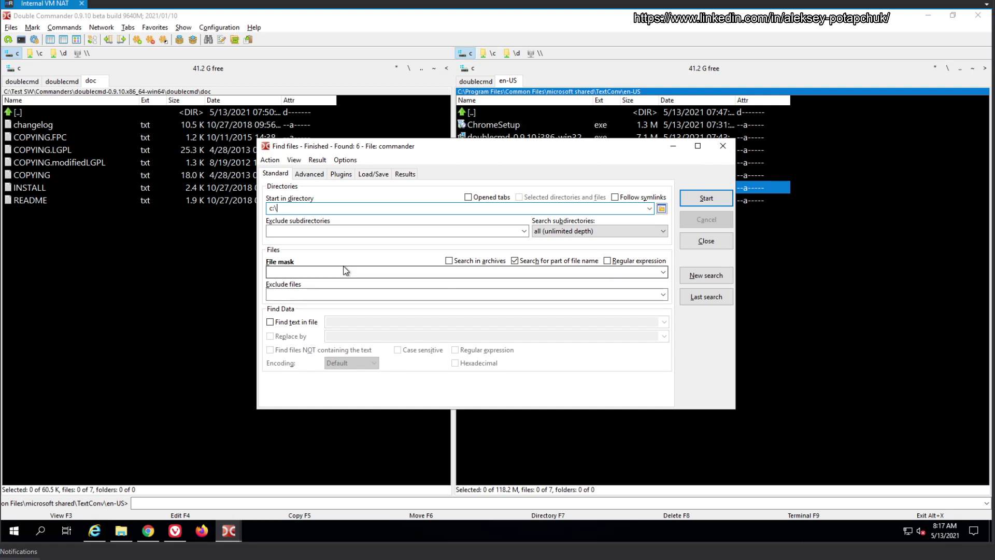
click(346, 271)
text(*.jp)
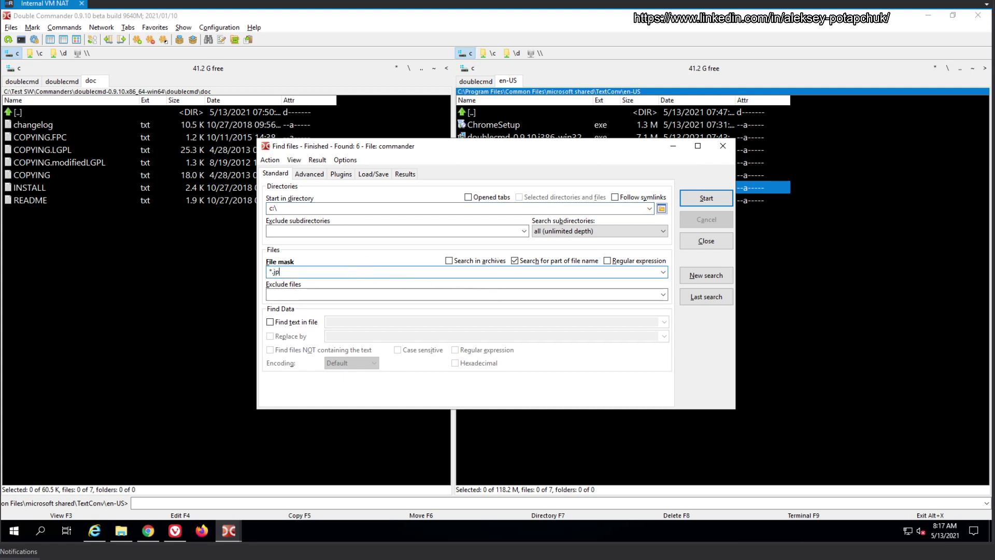
text(g)
click(712, 198)
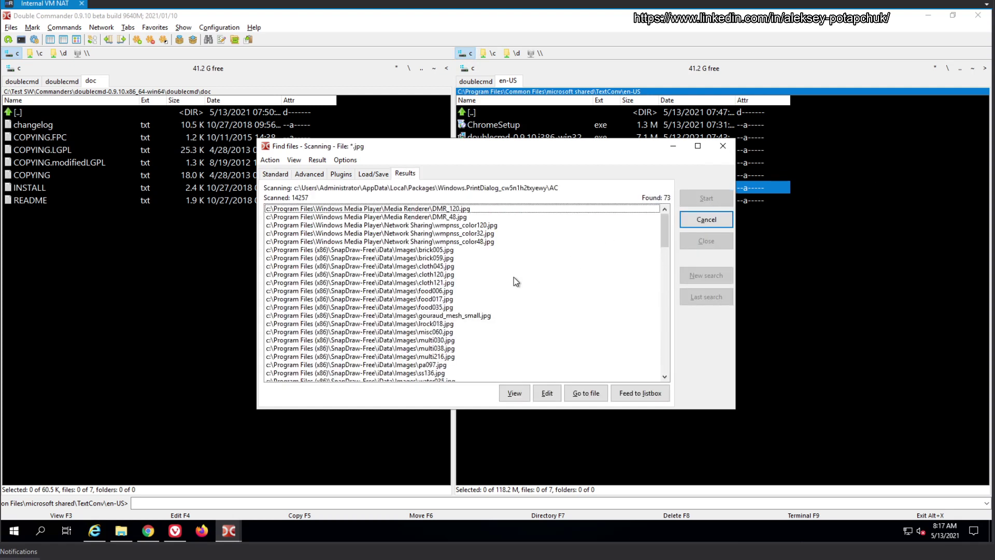
Open img13.jpg's Theme1 folder in a new tab from the results and stop the scan
scroll(456, 293, down, 15)
scroll(467, 299, down, 5)
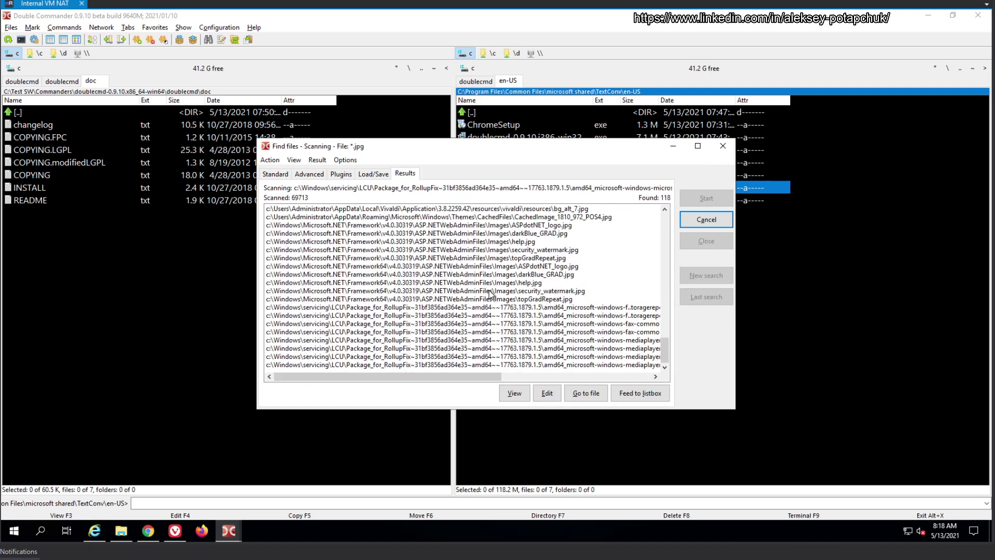
scroll(493, 296, down, 5)
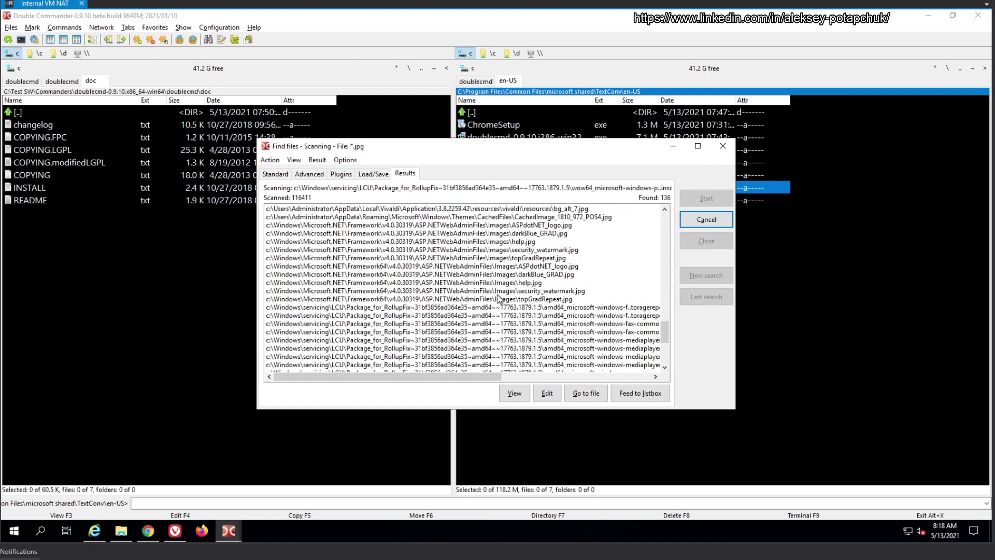
scroll(519, 296, down, 5)
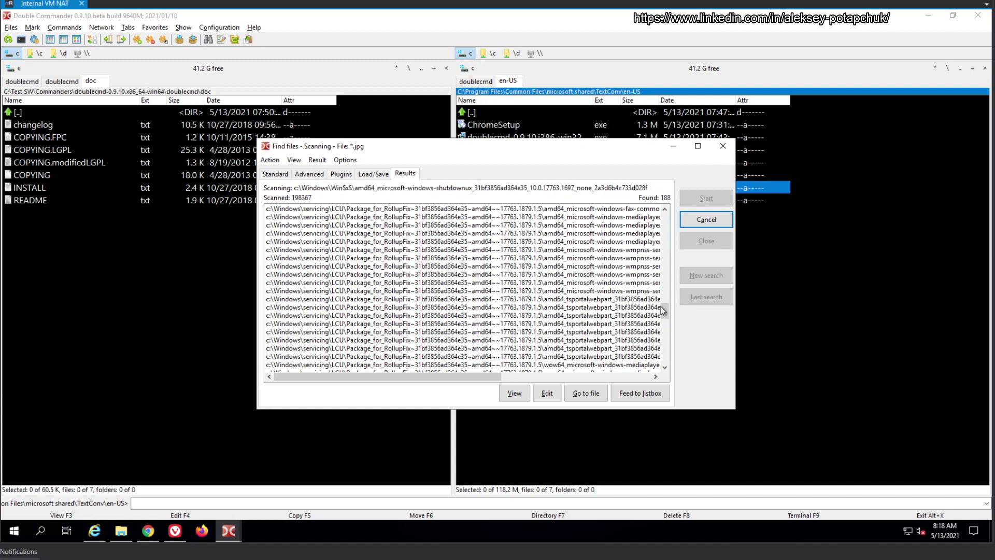
drag(663, 307, 661, 331)
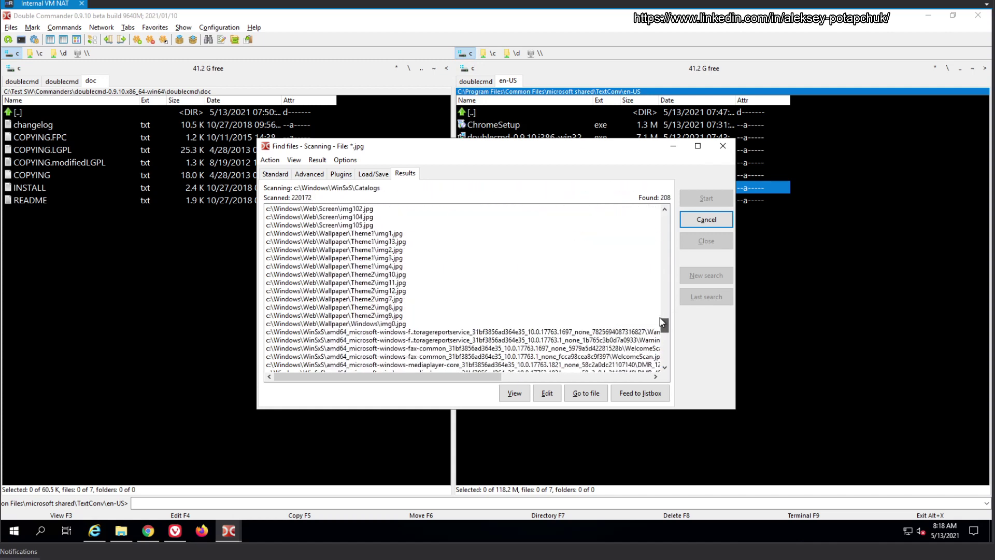
right_click(337, 301)
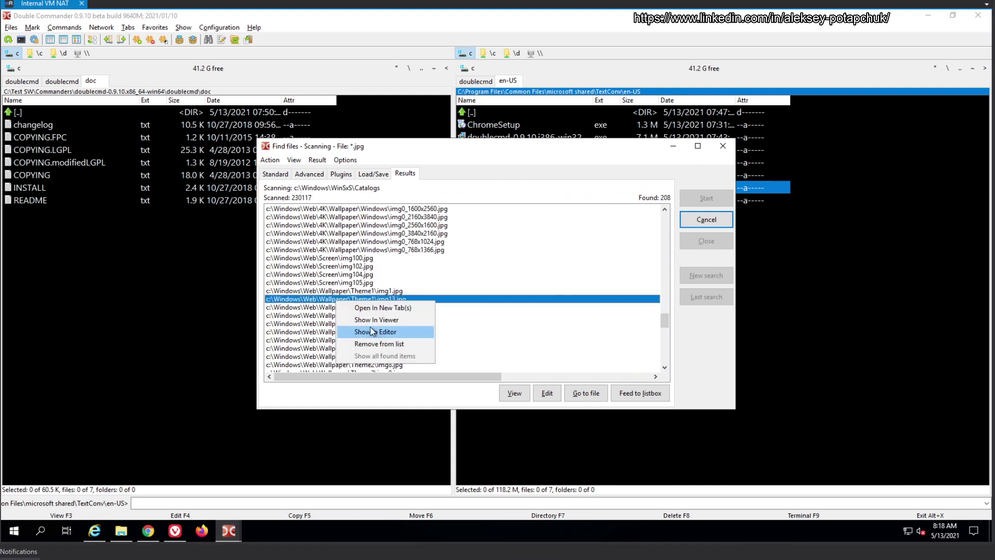
click(409, 307)
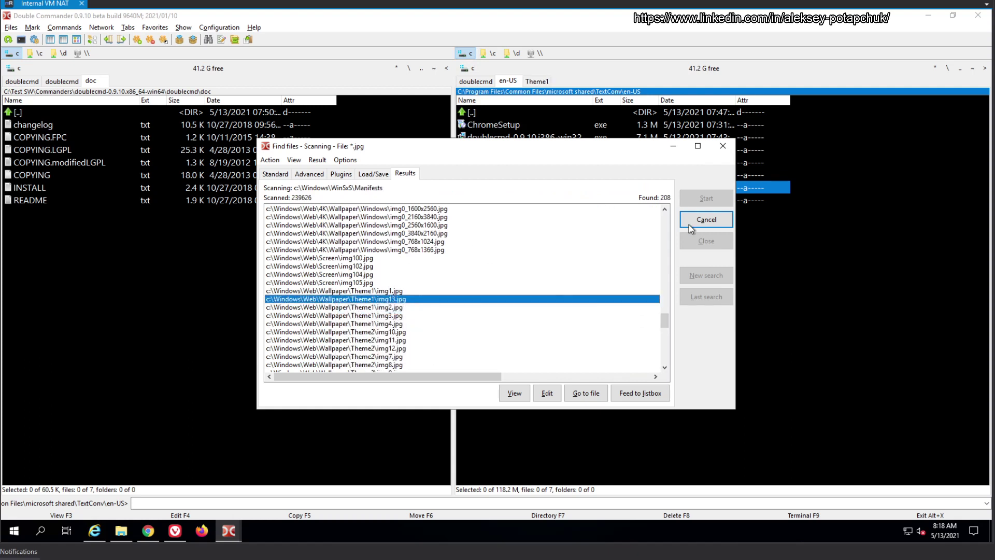
click(723, 147)
click(539, 81)
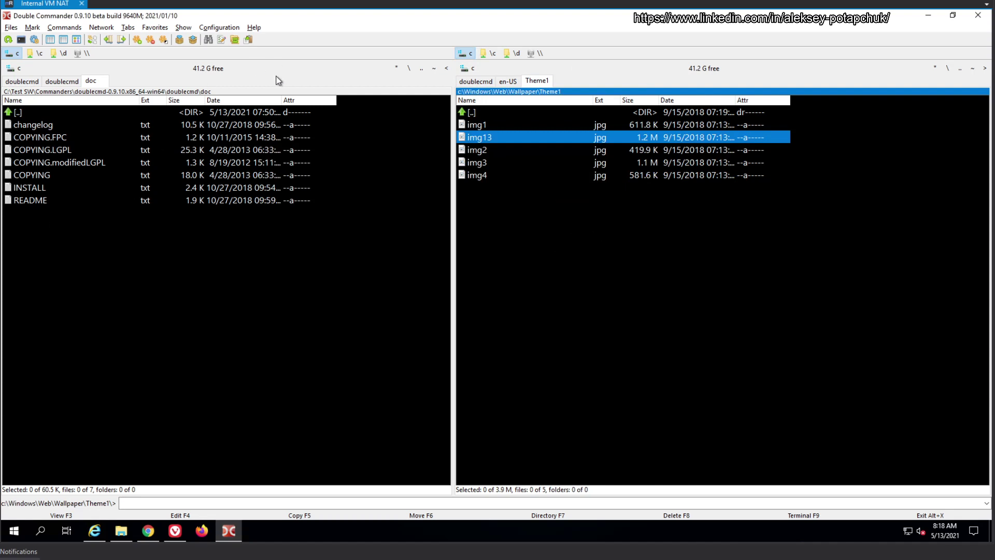
click(76, 40)
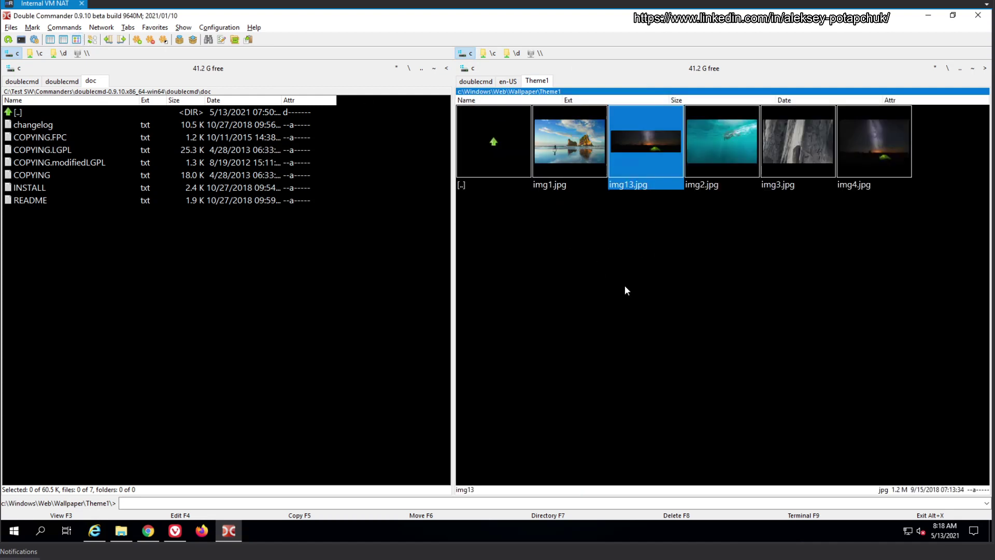
right_click(666, 276)
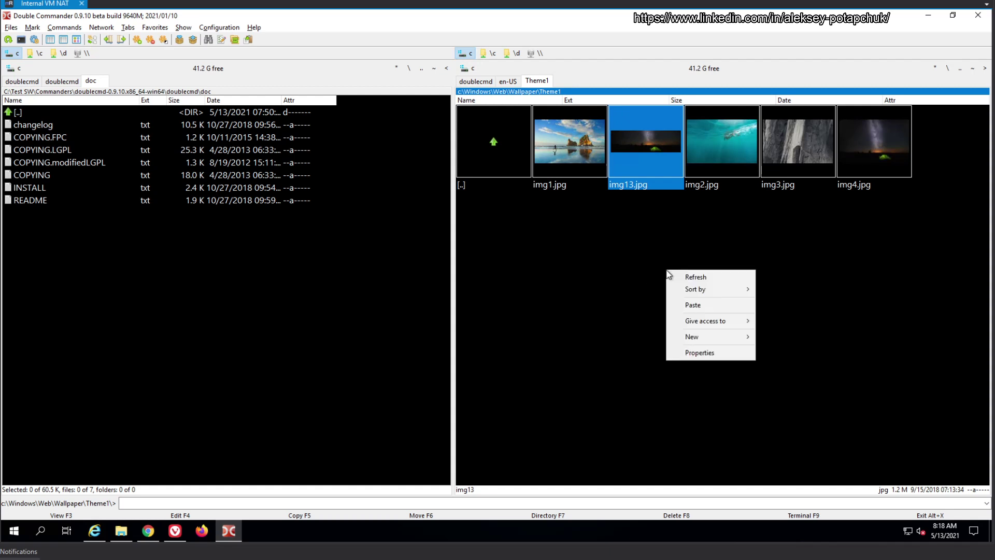
click(635, 269)
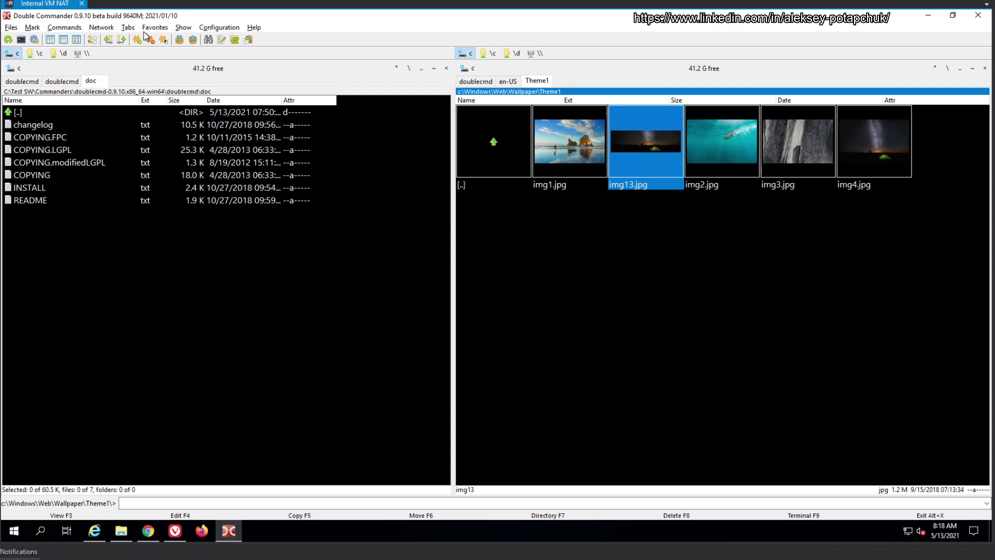
click(212, 30)
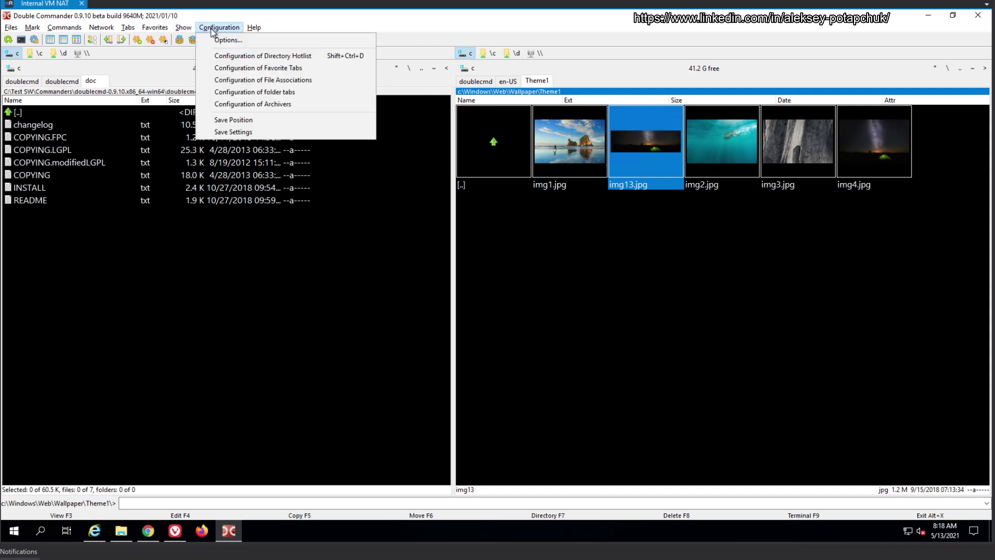
click(134, 55)
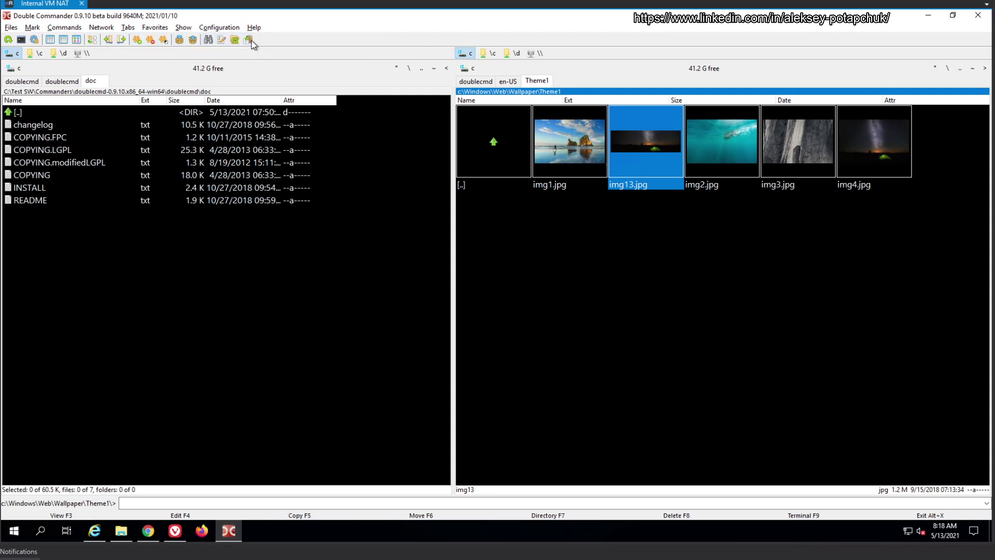
click(66, 28)
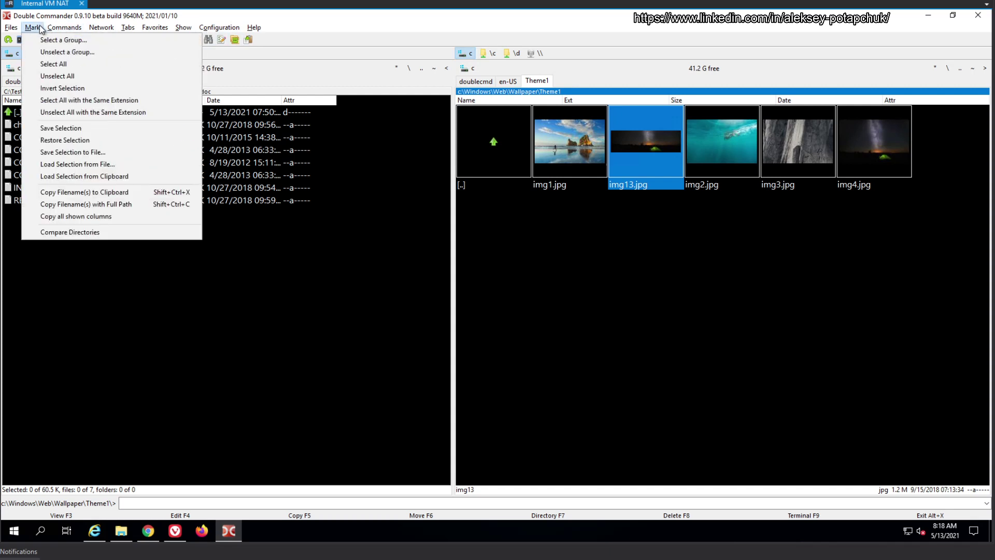
click(317, 375)
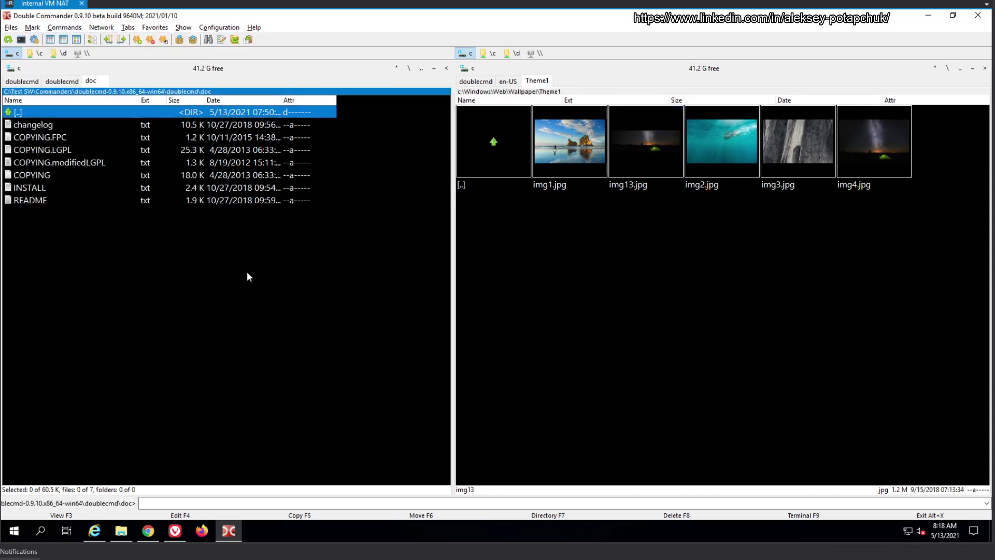
click(76, 39)
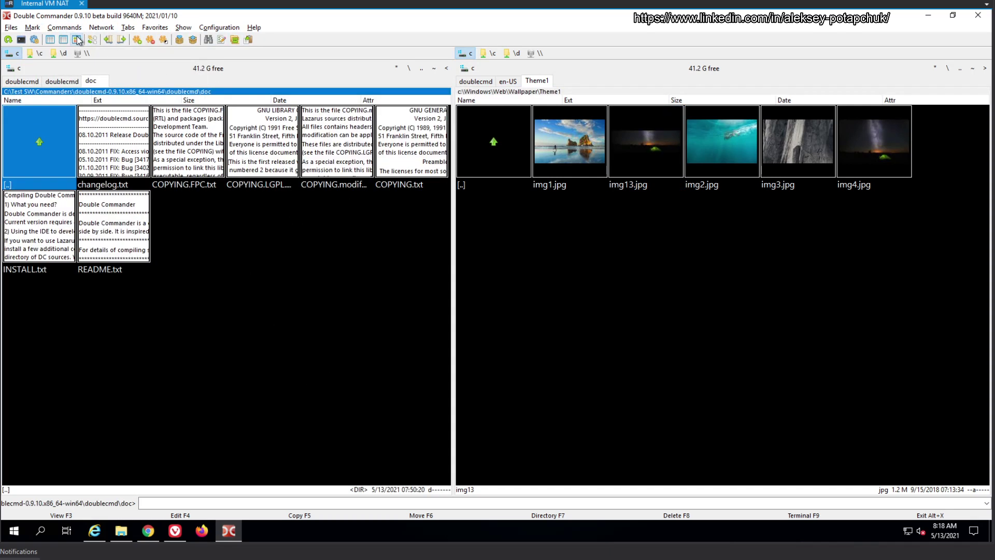
click(77, 40)
click(76, 40)
click(210, 153)
click(282, 158)
click(357, 162)
click(131, 149)
click(78, 40)
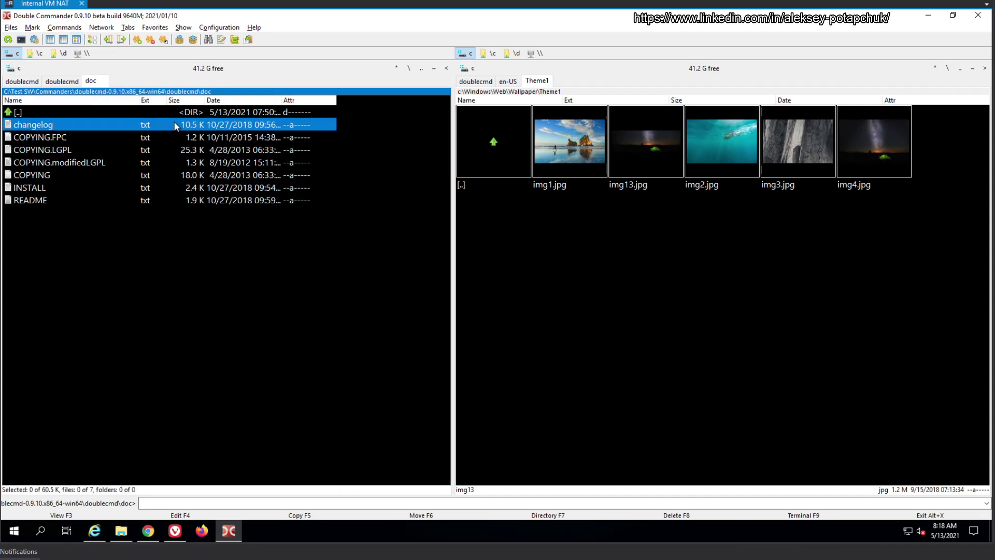
right_click(630, 294)
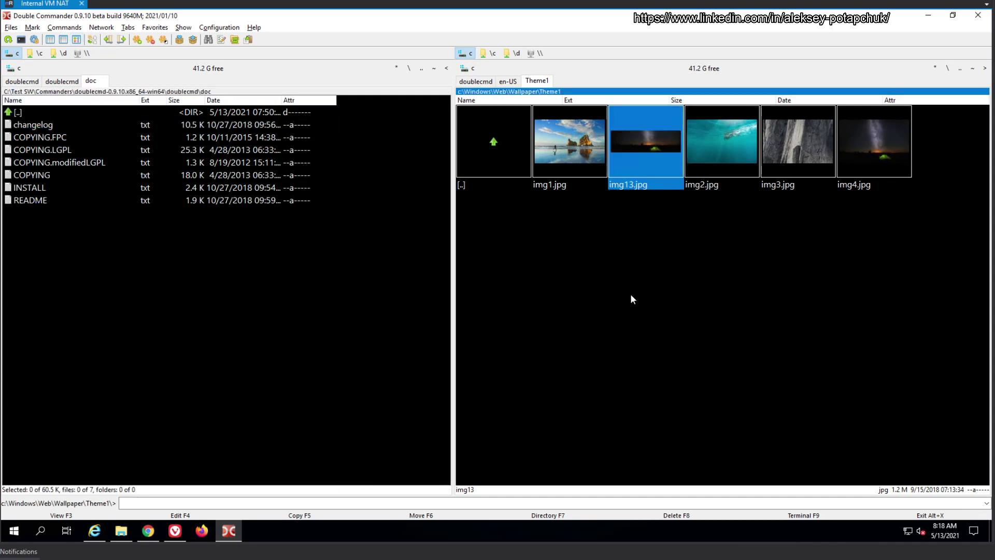
click(593, 275)
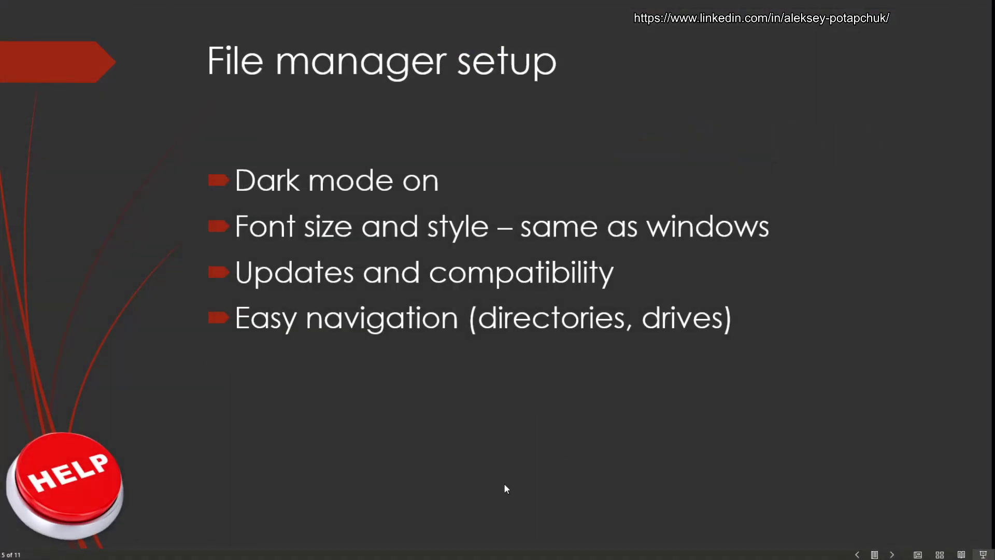
Step back through the bullet animations to slide 4, then re-enter the File manager setup slide
key(Right)
key(Left)
key(Left)
key(Left)
key(Left)
key(Left)
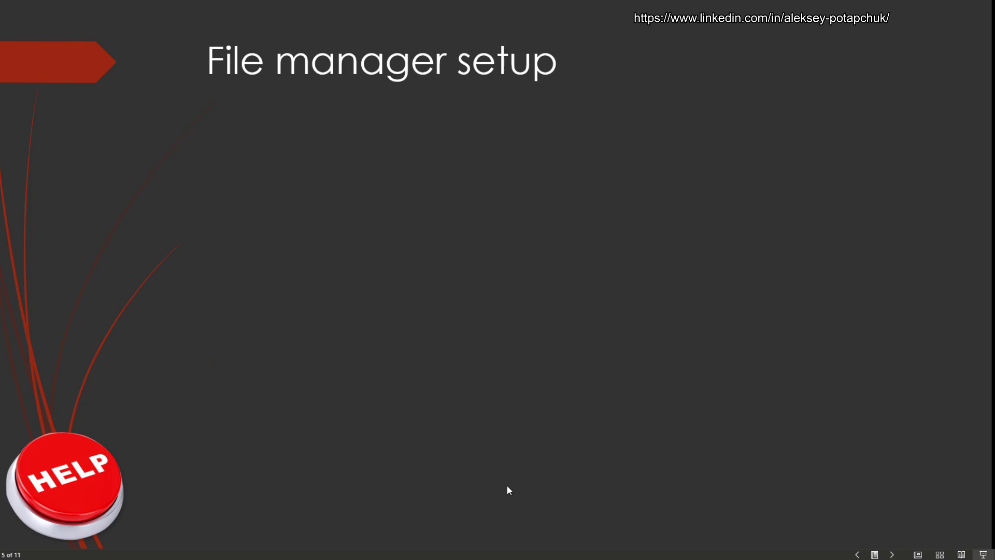
key(Left)
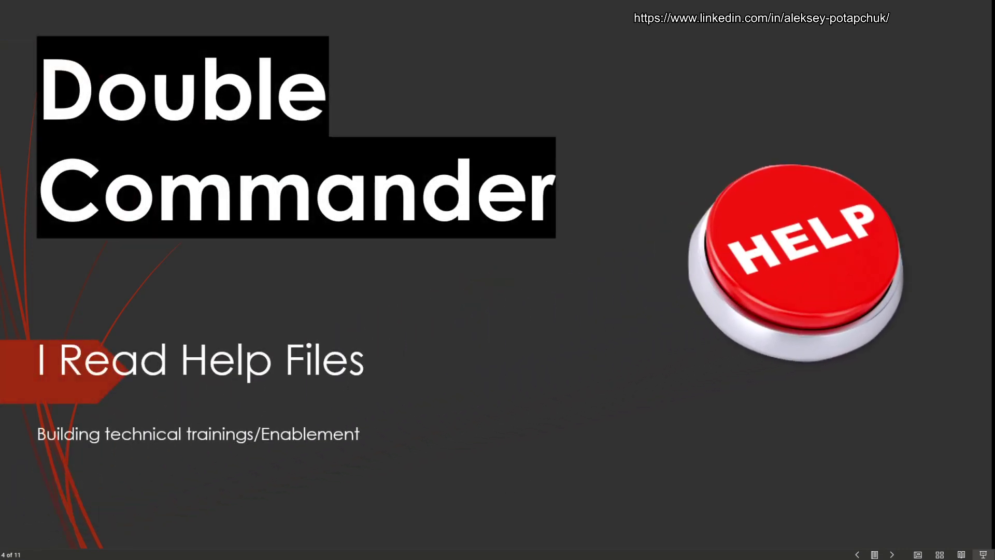
key(Right)
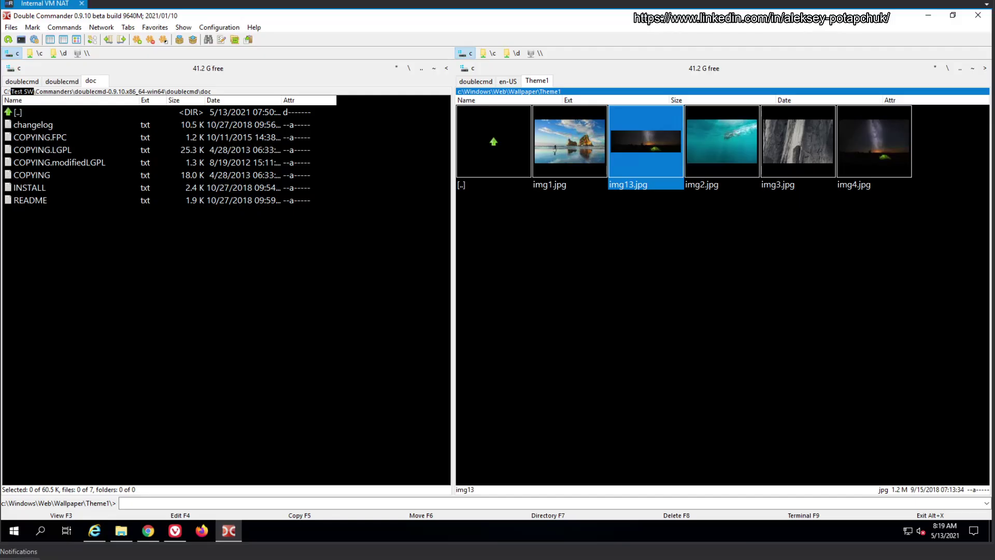
click(215, 28)
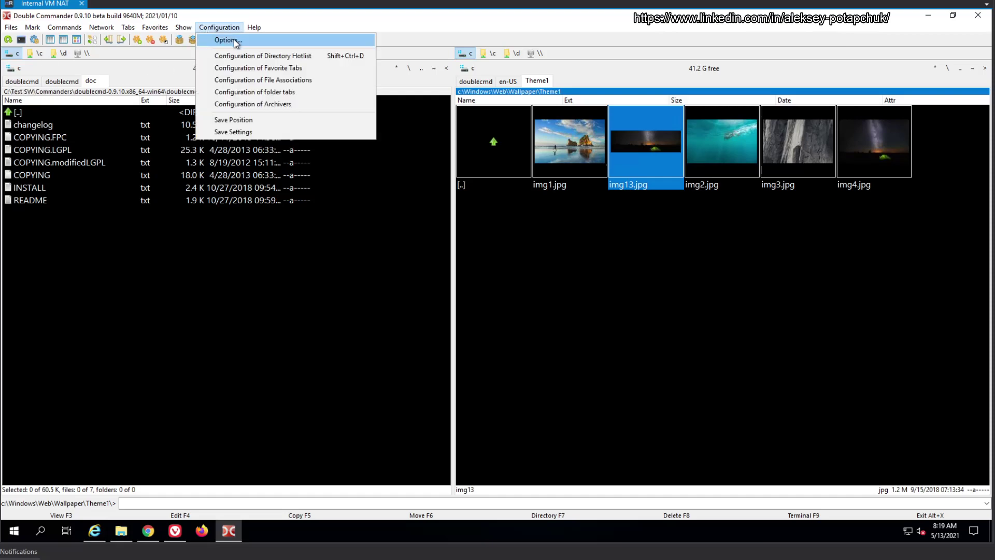
click(234, 40)
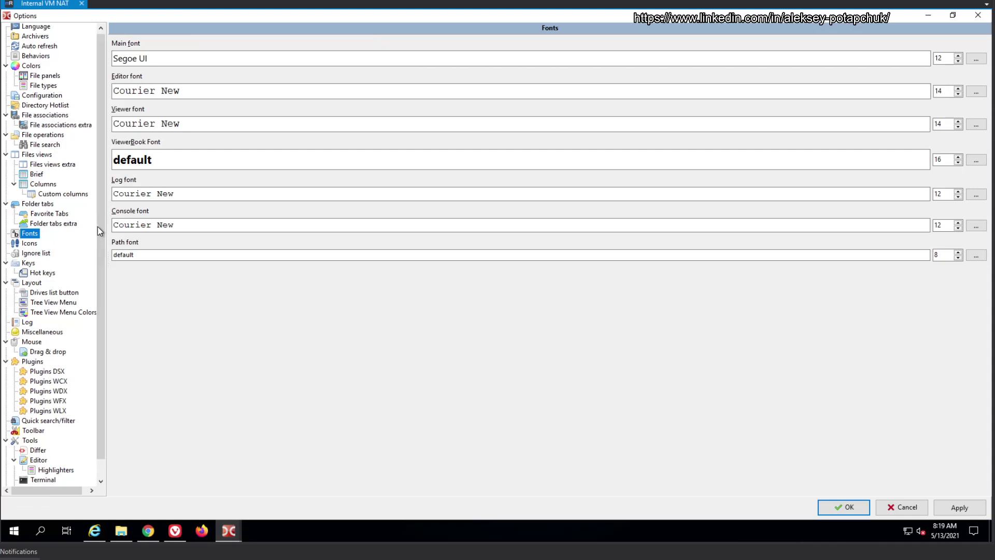
mouse_move(98, 229)
mouse_down()
mouse_move(98, 311)
mouse_move(97, 228)
mouse_up()
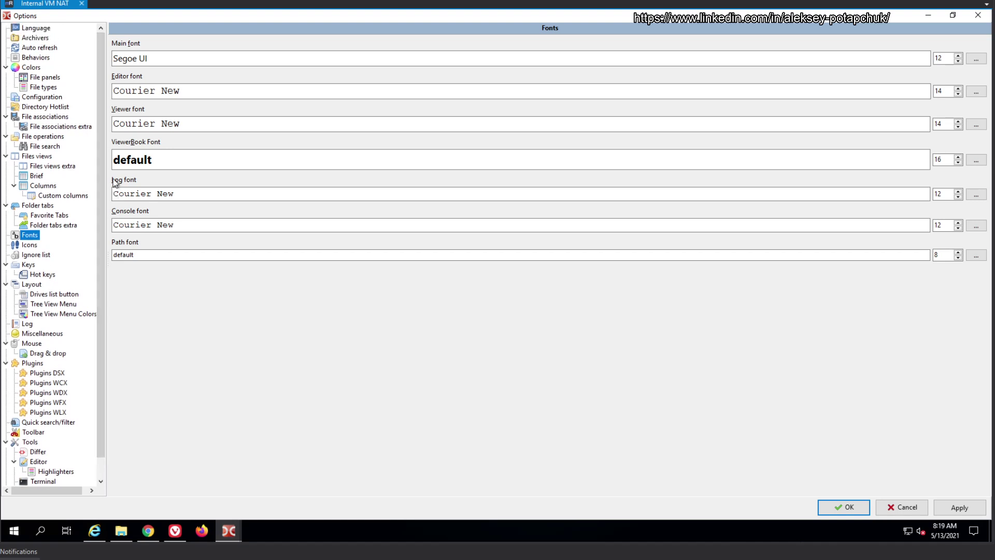
click(977, 16)
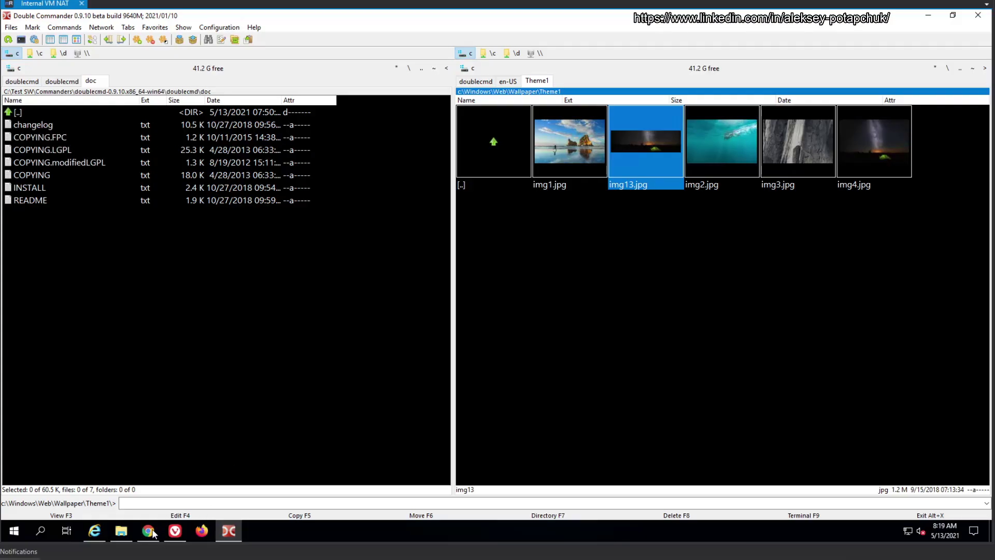
Bring Vivaldi forward and reload the doublecmd.sourceforge.io home page, scrolling through it
click(173, 531)
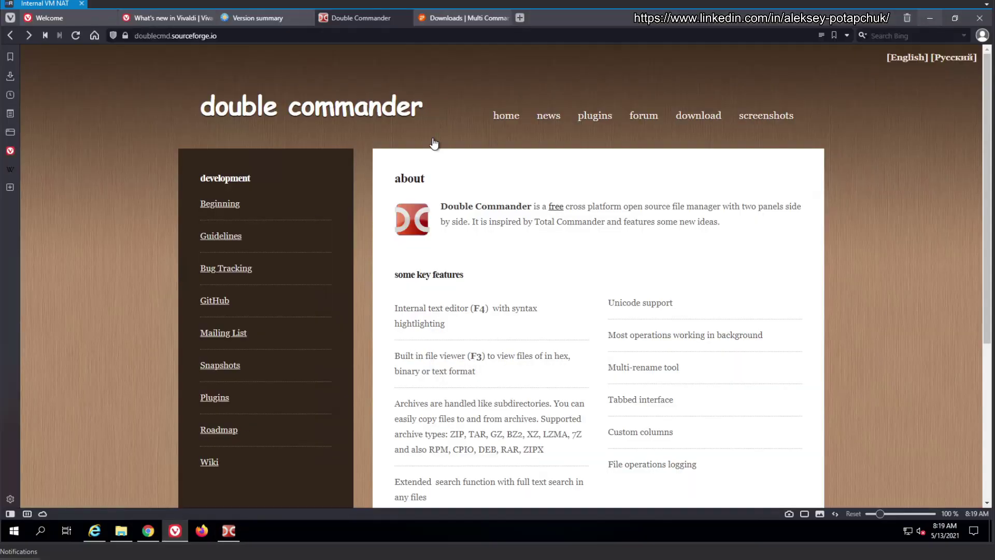
scroll(493, 228, down, 2)
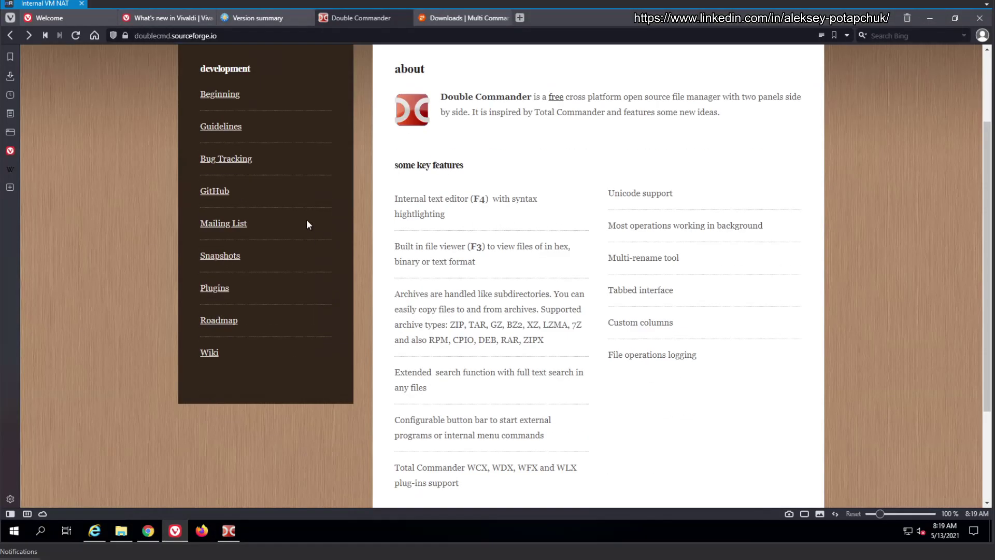
scroll(307, 218, up, 1)
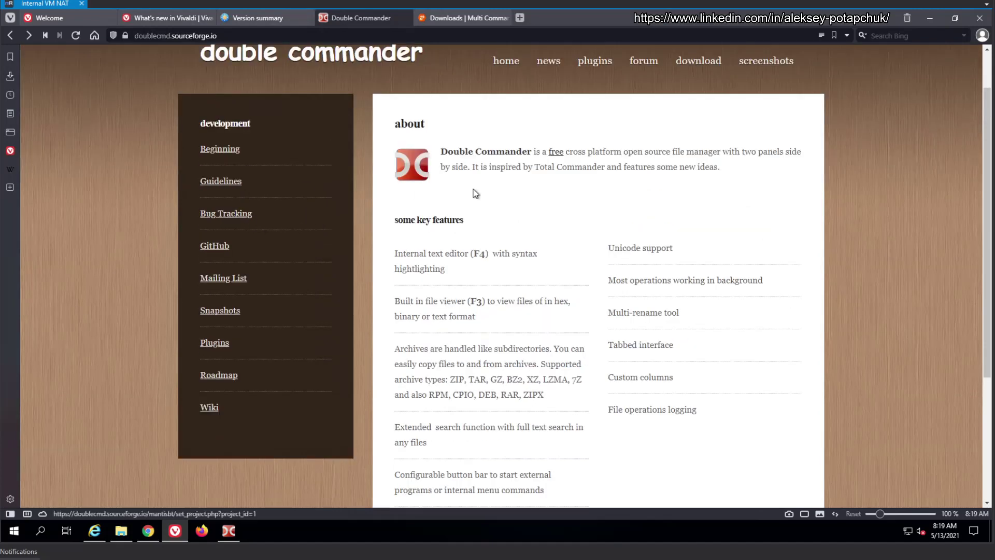
click(501, 65)
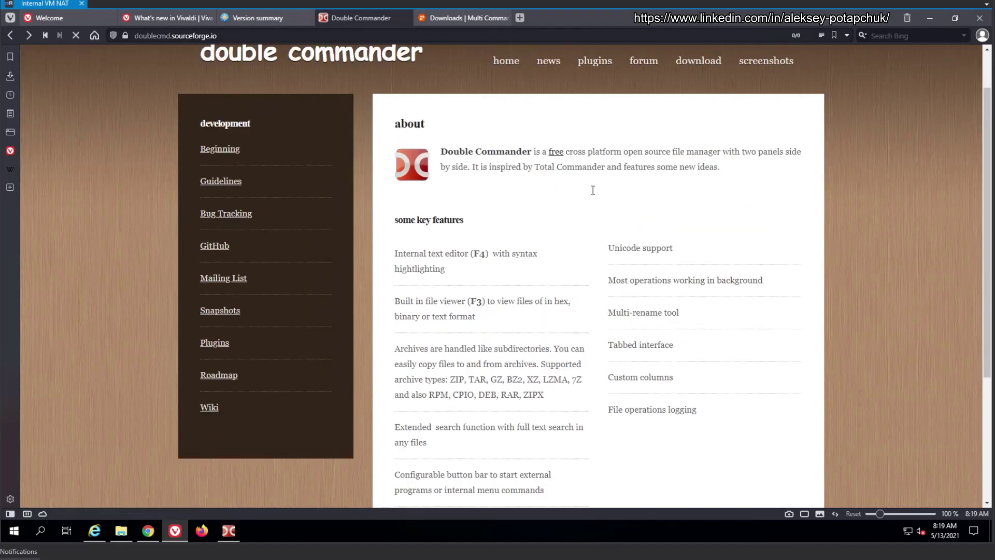
scroll(524, 262, down, 2)
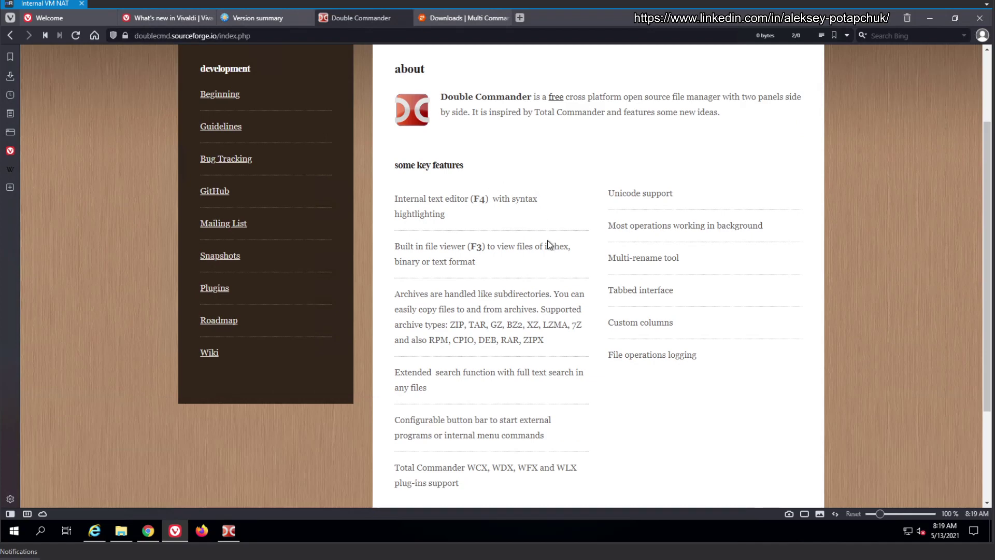
scroll(523, 326, down, 3)
scroll(512, 325, up, 2)
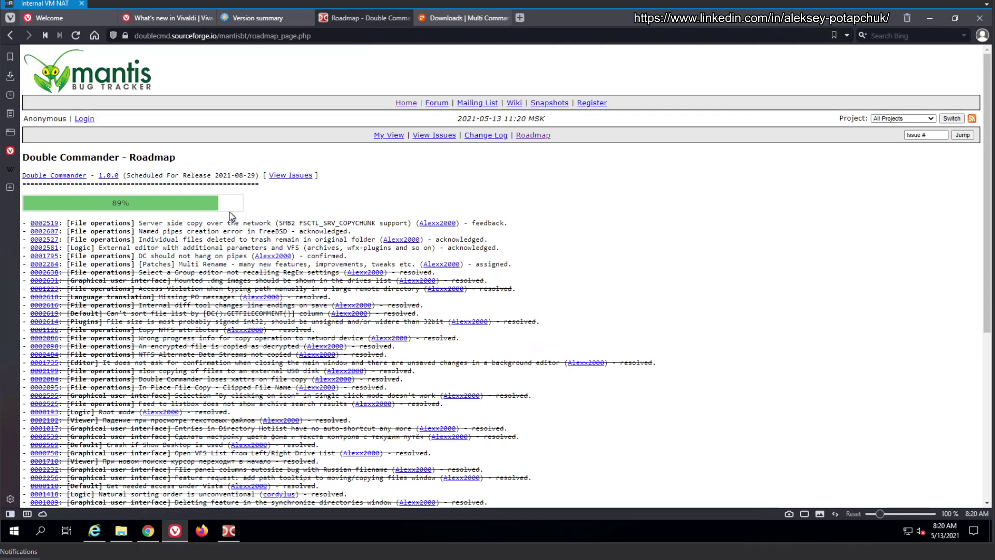
Select the 1.0.0 date 2021-08-29, then find the 0.9.10 release date in the Change Log
double_click(250, 175)
drag(220, 173, 218, 174)
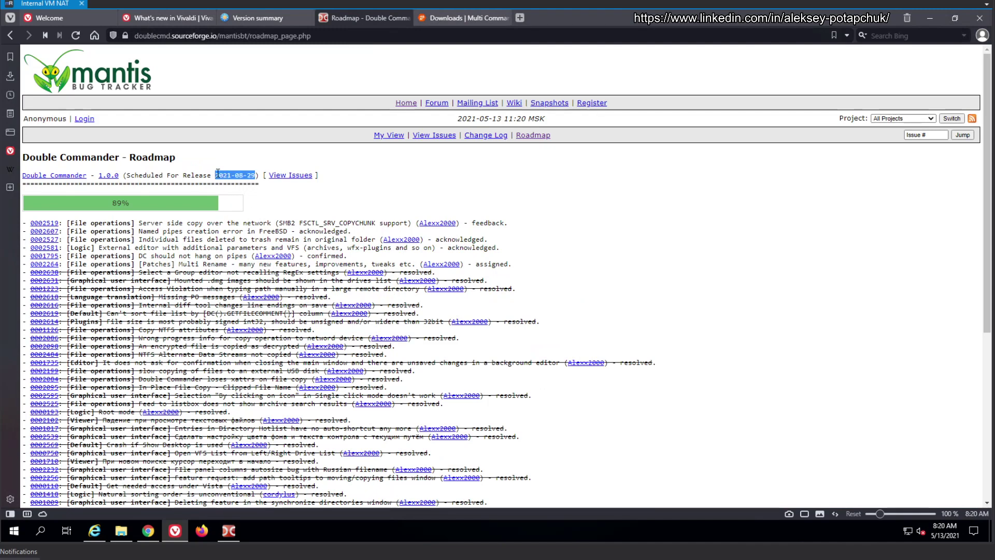
click(151, 176)
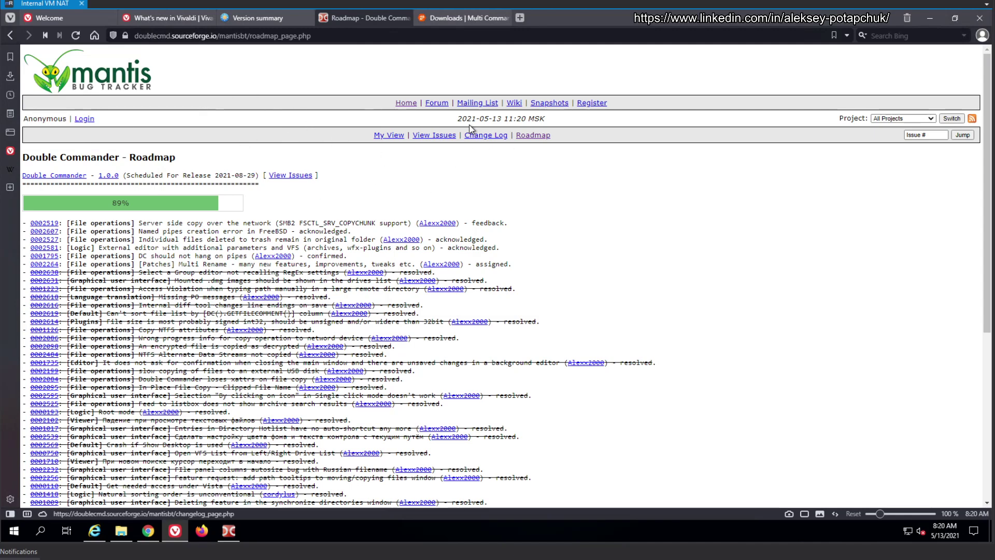
click(477, 139)
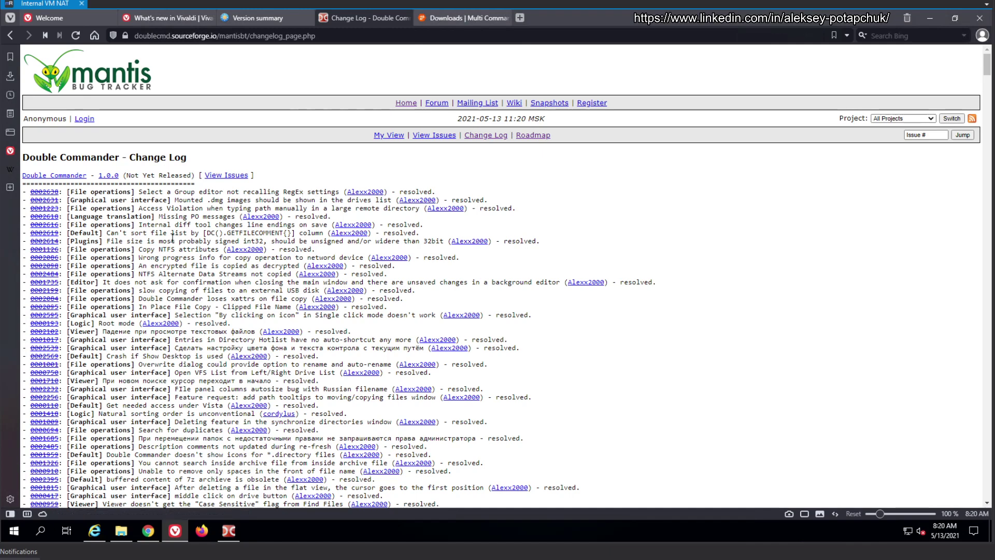
scroll(260, 259, down, 4)
scroll(194, 363, down, 3)
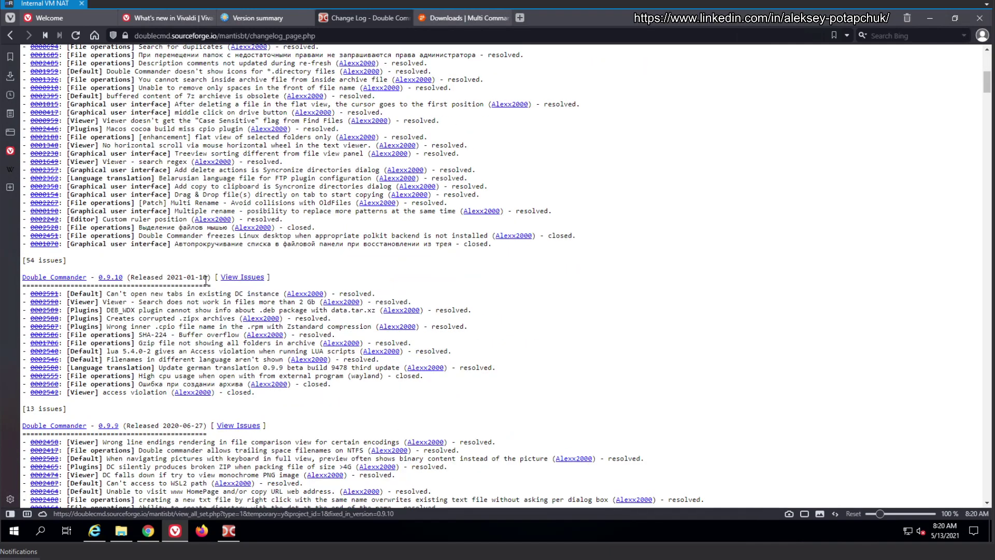
drag(207, 276, 179, 276)
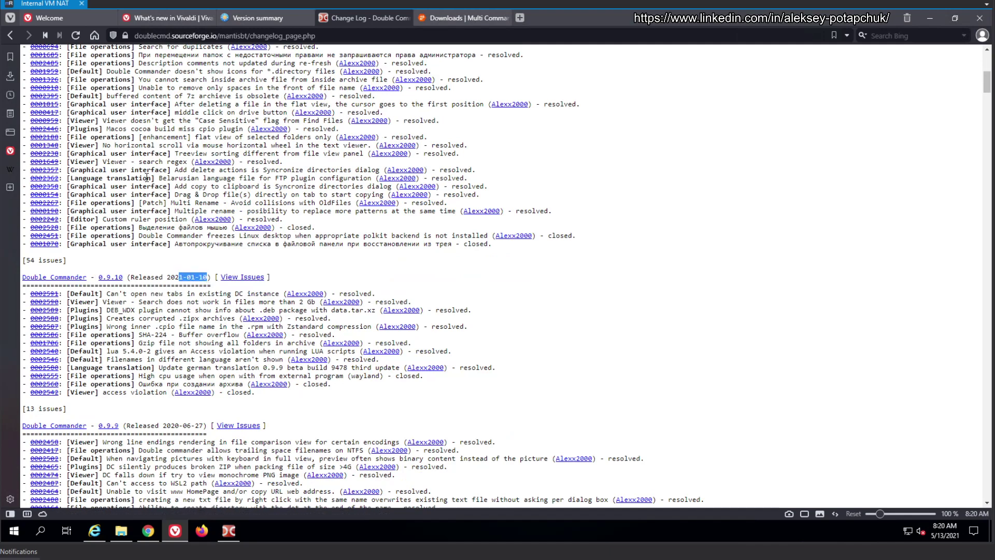
Go back to the project home page and open its News page
click(11, 36)
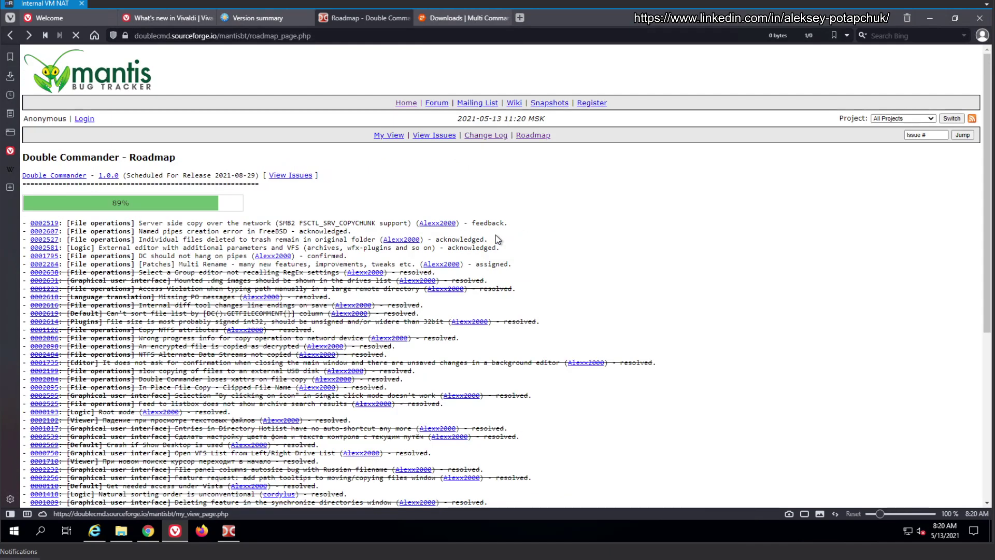
click(10, 35)
scroll(534, 273, up, 3)
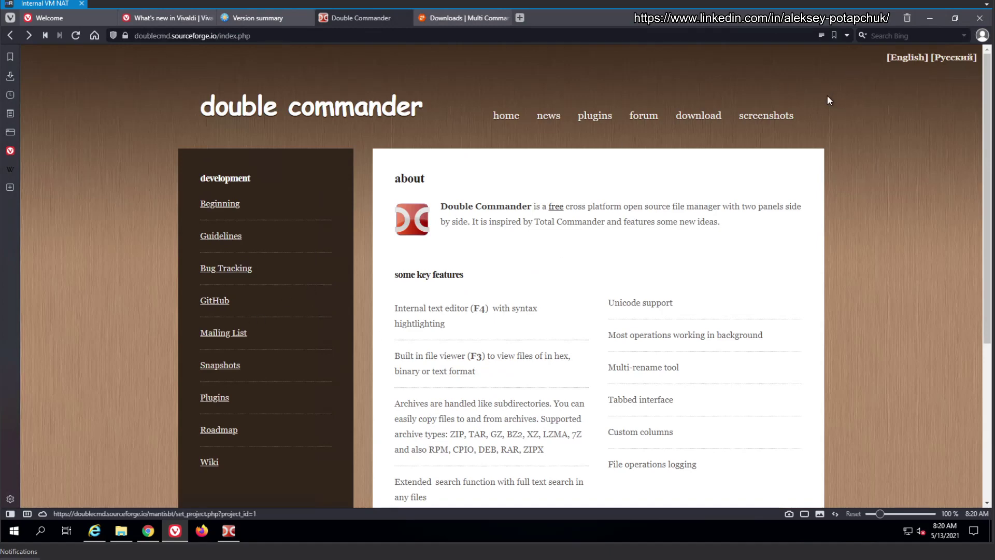
click(548, 116)
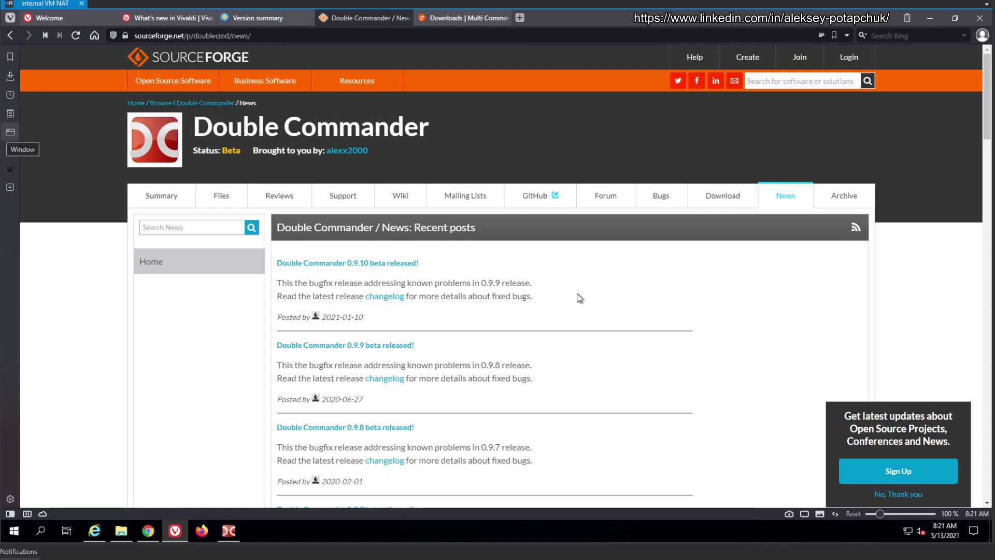
Switch back to the Double Commander window from the browser via the taskbar
click(229, 530)
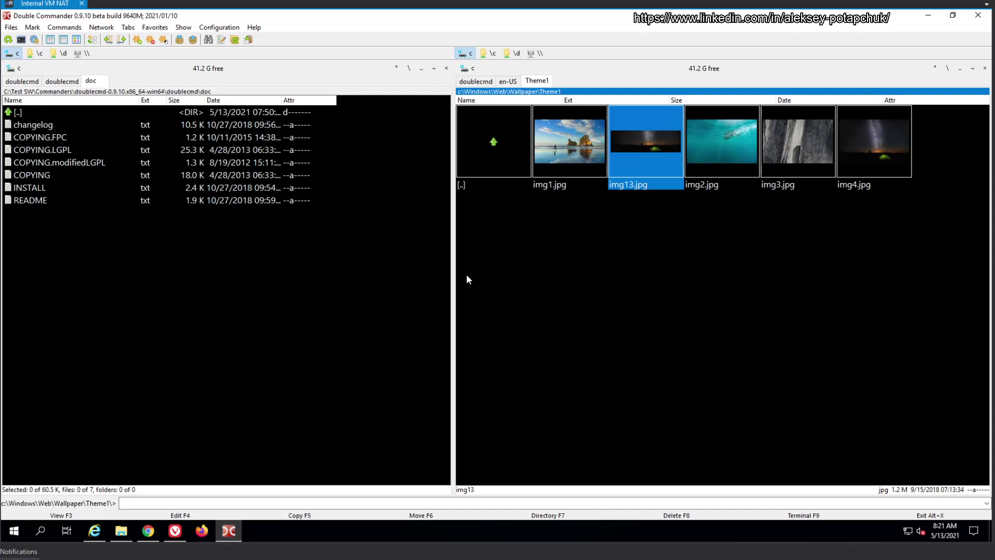